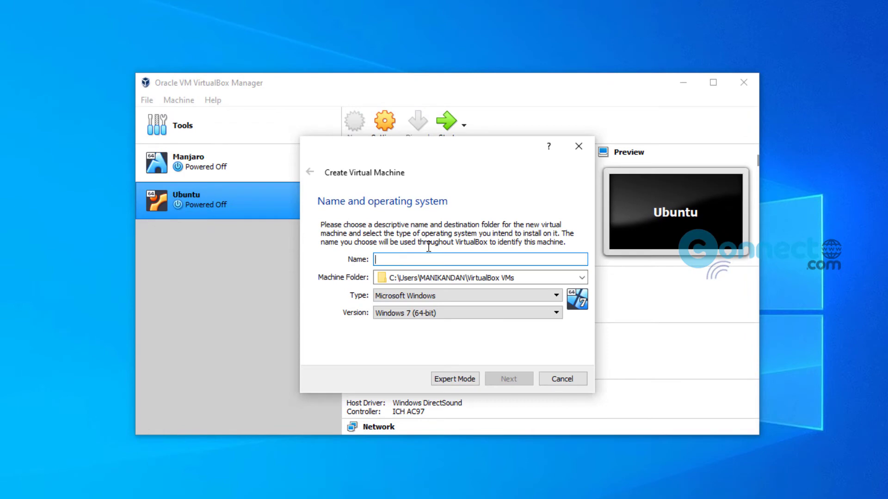
Name the new machine BOSS, with type Linux and version Debian (64-bit).
{"action": "type", "text": "BOSS"}
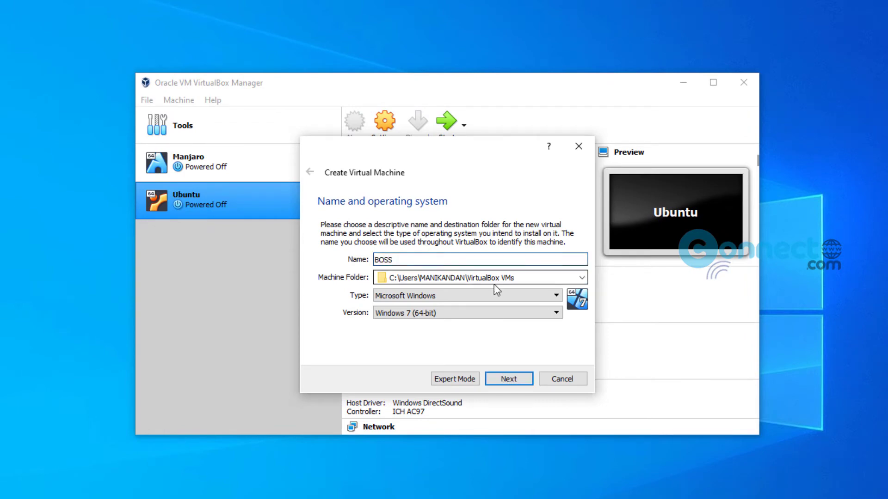
{"action": "left_click", "coordinate": [497, 295]}
{"action": "left_click", "coordinate": [493, 310]}
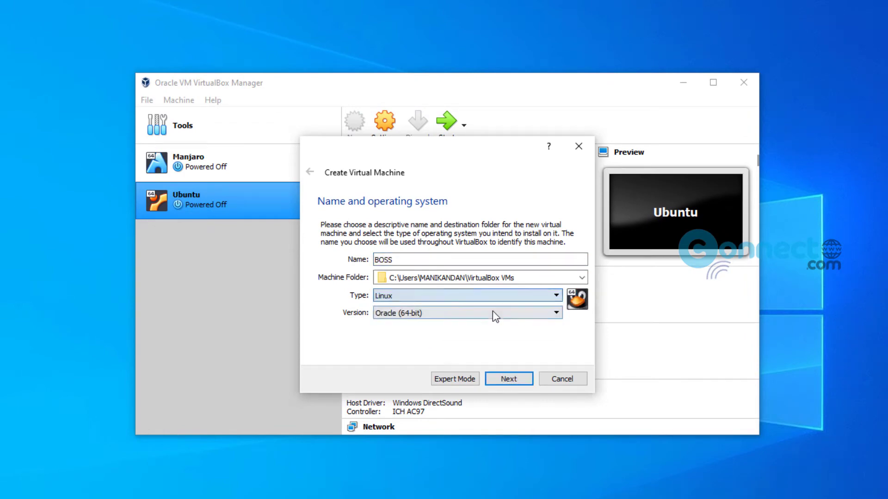
{"action": "left_click", "coordinate": [493, 313]}
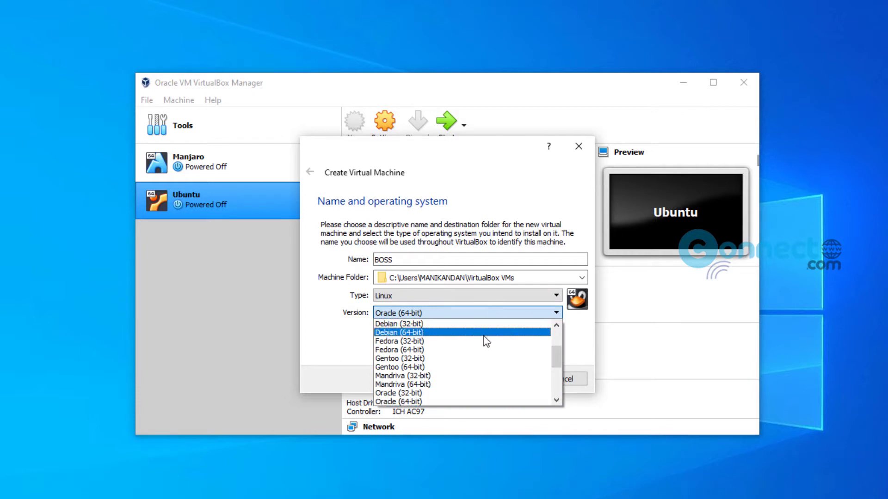
{"action": "left_click", "coordinate": [484, 336]}
{"action": "left_click", "coordinate": [528, 378]}
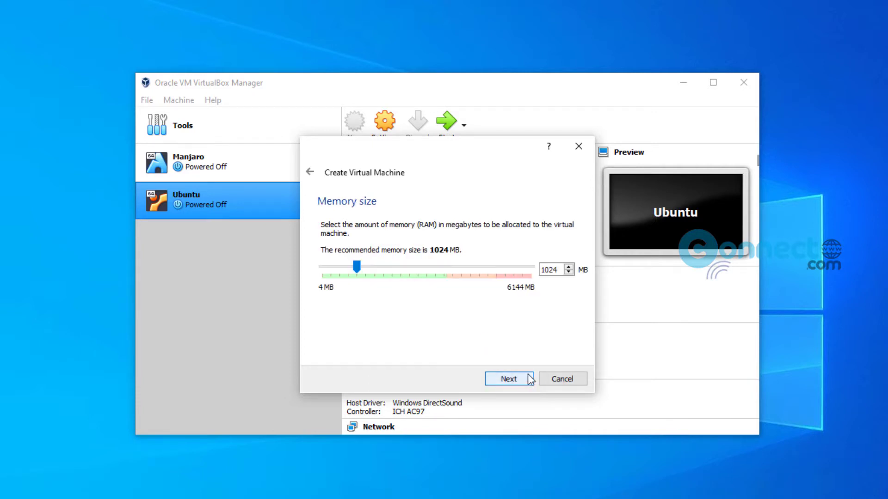
Set the machine's memory size to 2048 MB.
{"action": "left_click_drag", "start_coordinate": [558, 270], "coordinate": [519, 267]}
{"action": "type", "text": "2"}
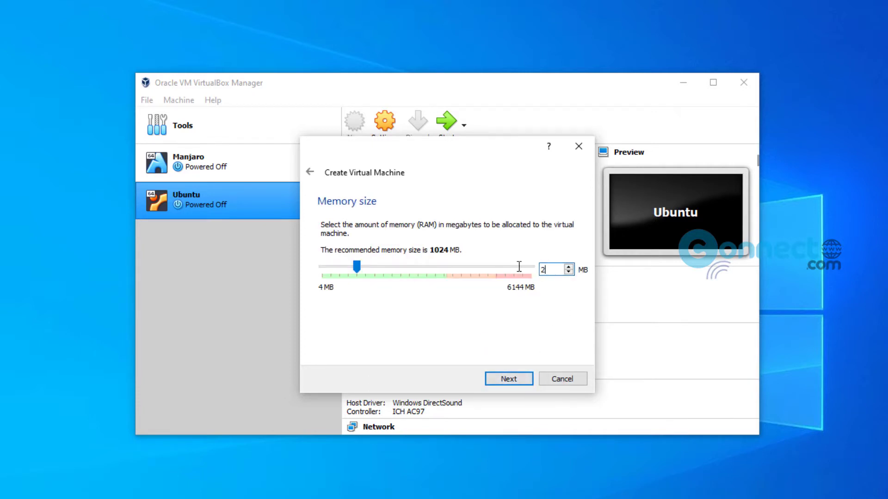
{"action": "type", "text": "01"}
{"action": "key", "text": "BackSpace"}
{"action": "type", "text": "48"}
{"action": "left_click", "coordinate": [528, 382]}
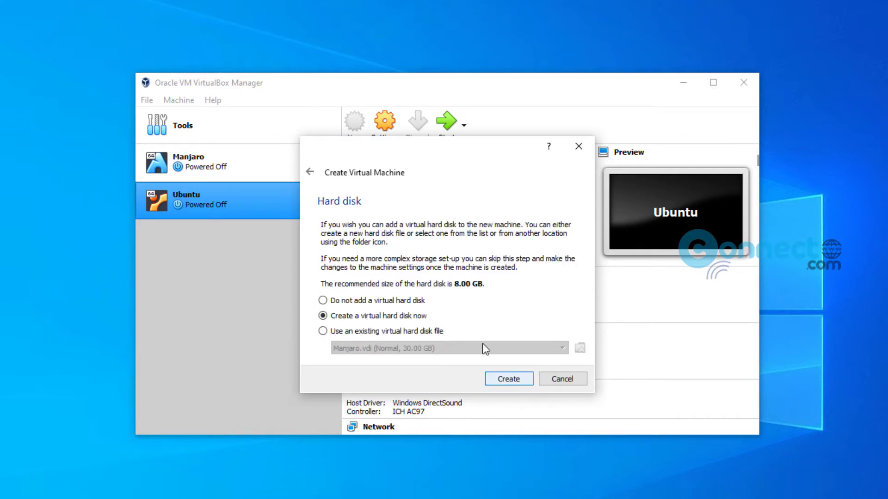
Create a new dynamically allocated 30 GB VDI hard disk for BOSS.
{"action": "left_click", "coordinate": [504, 382]}
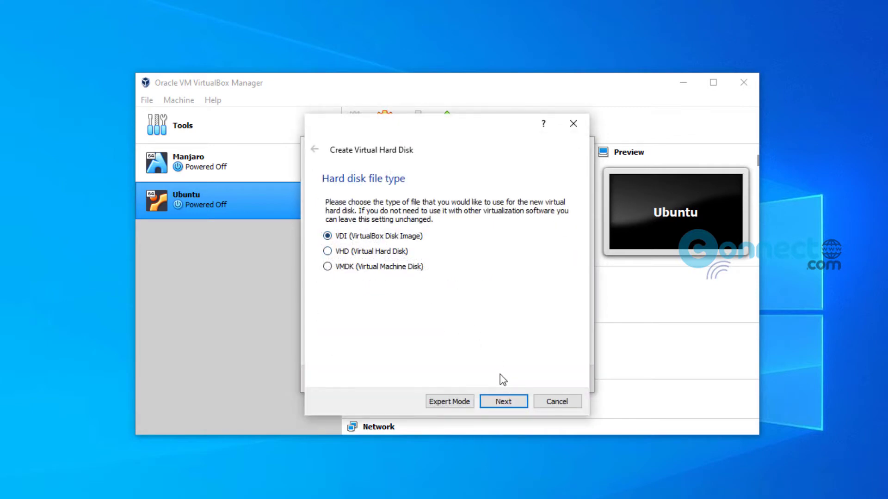
{"action": "left_click", "coordinate": [503, 402]}
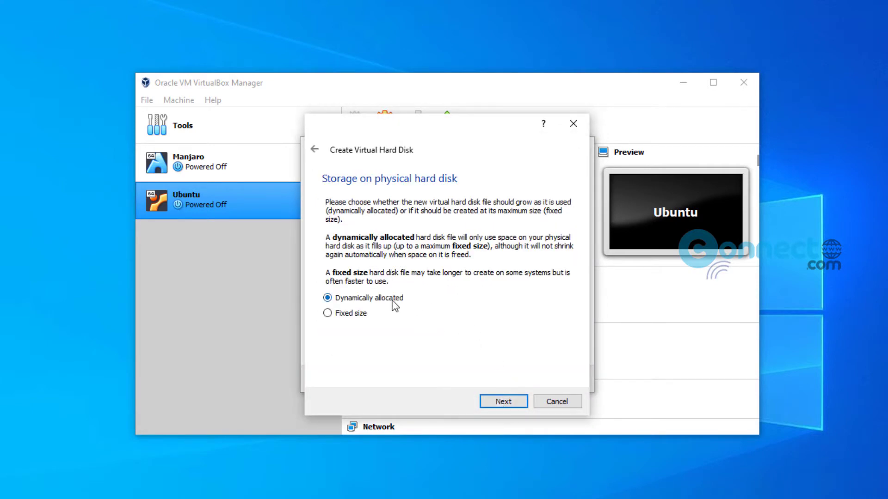
{"action": "left_click", "coordinate": [517, 409]}
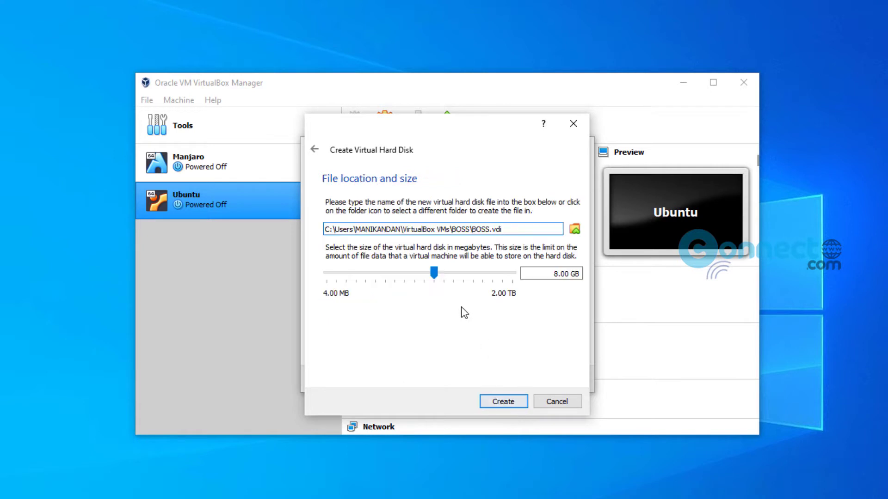
{"action": "double_click", "coordinate": [551, 278]}
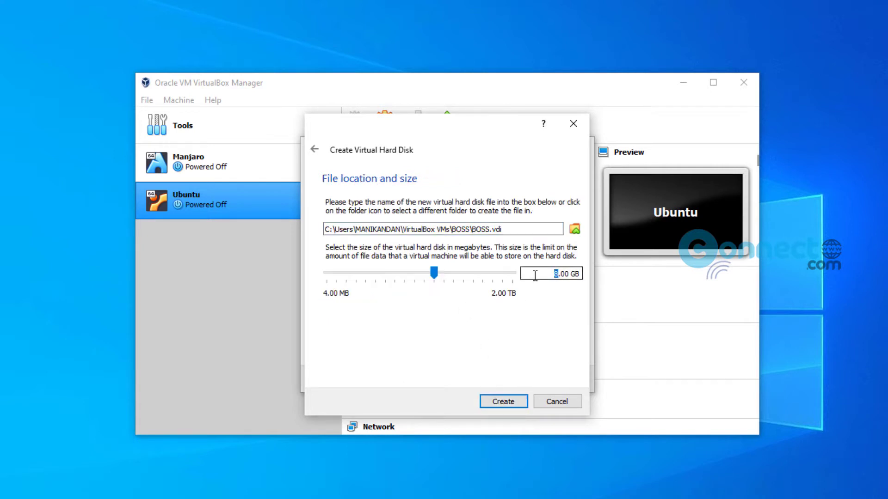
{"action": "type", "text": "30"}
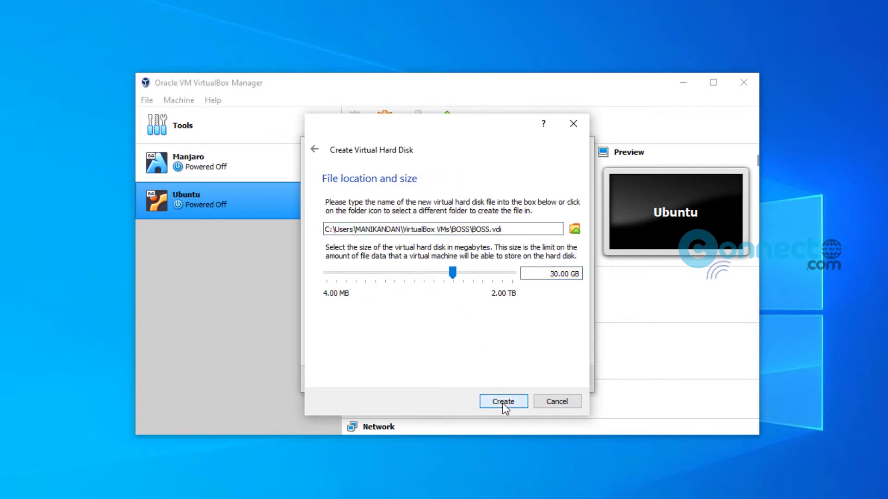
{"action": "left_click", "coordinate": [503, 402]}
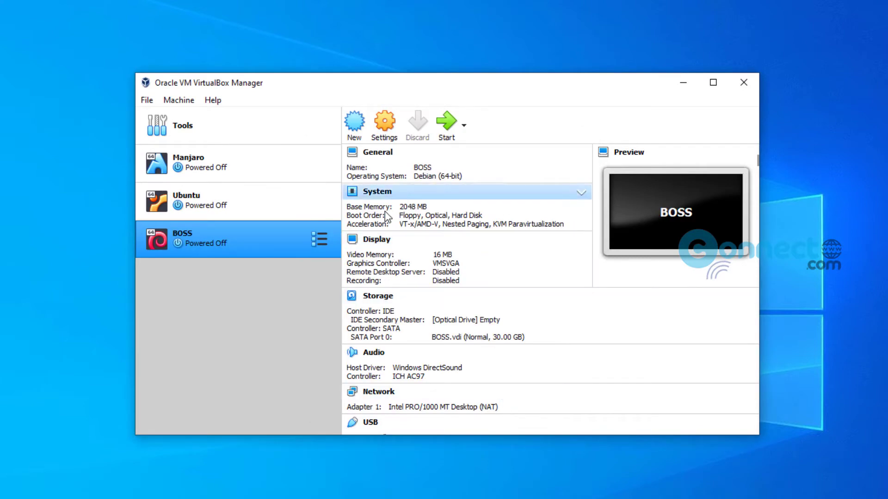
In BOSS's System settings, keep the hardware clock in UTC and enable PAE/NX and nested VT-x/AMD-V.
{"action": "left_click", "coordinate": [384, 141]}
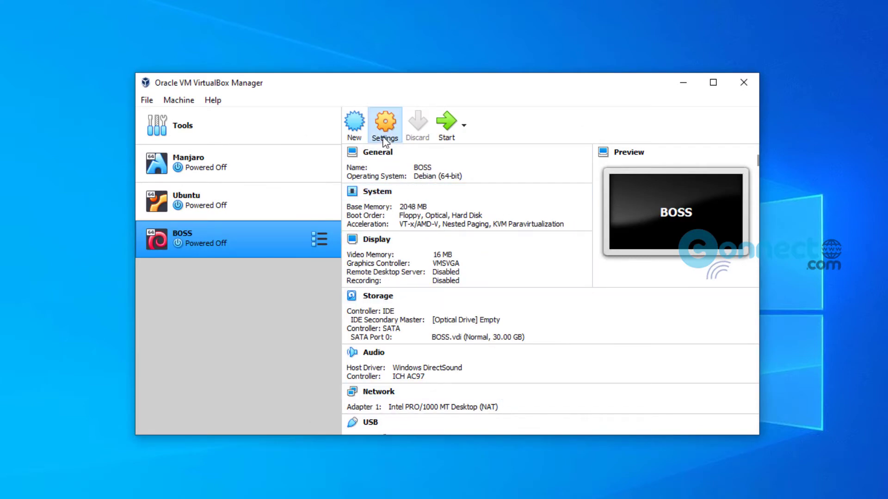
{"action": "left_click", "coordinate": [276, 141]}
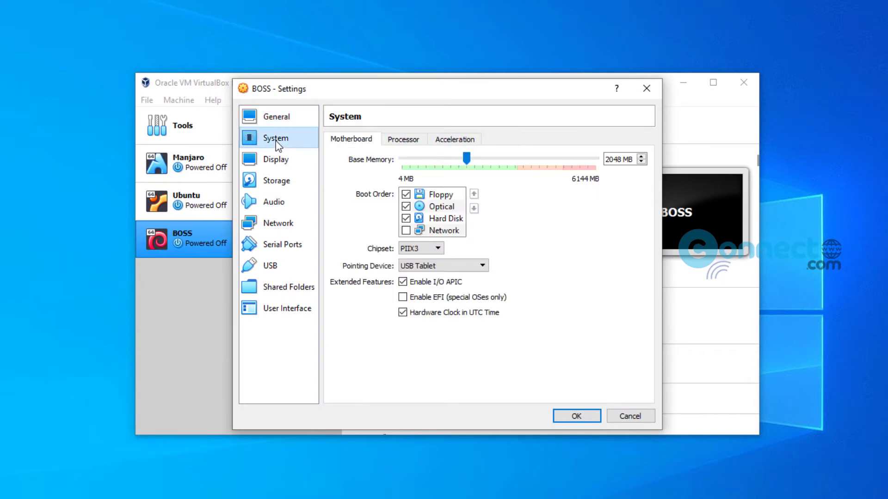
{"action": "left_click", "coordinate": [403, 313]}
{"action": "left_click", "coordinate": [405, 140]}
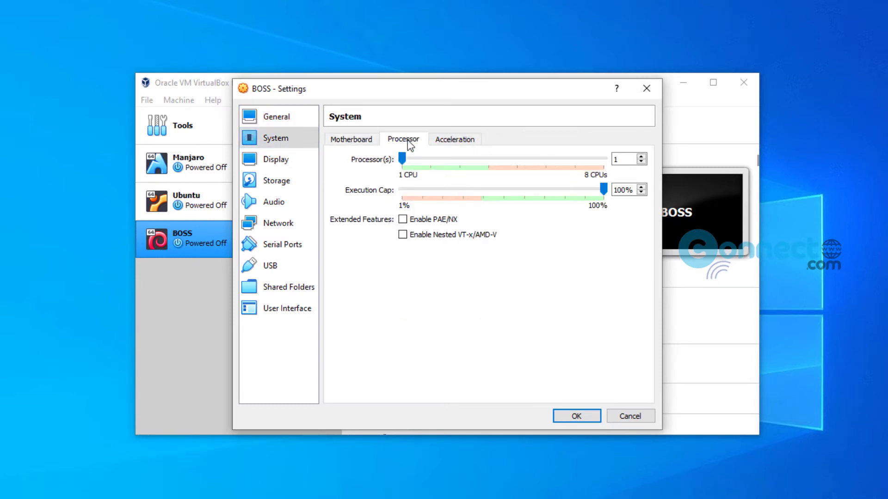
{"action": "left_click", "coordinate": [402, 220]}
{"action": "left_click", "coordinate": [402, 235]}
{"action": "left_click", "coordinate": [461, 142]}
Set video memory to 128 MB and the graphics controller to VBoxSVGA.
{"action": "left_click", "coordinate": [275, 162]}
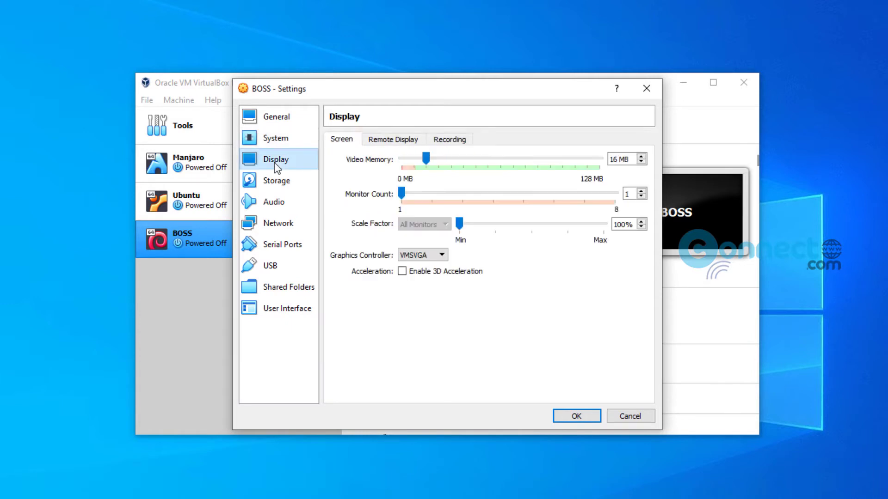
{"action": "left_click_drag", "start_coordinate": [512, 166], "coordinate": [608, 169]}
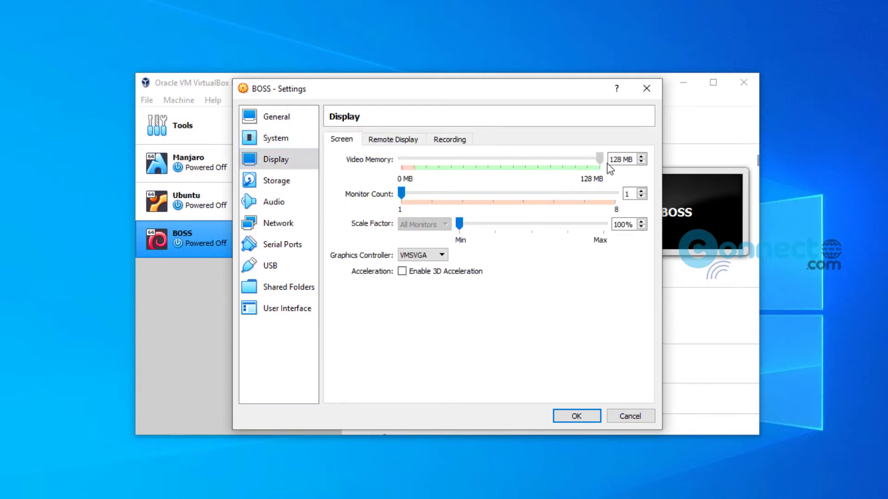
{"action": "left_click", "coordinate": [442, 255]}
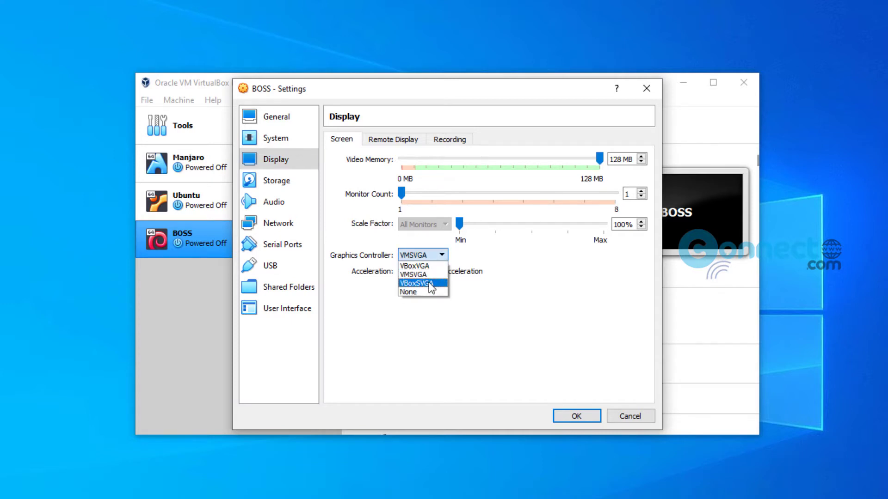
{"action": "left_click", "coordinate": [431, 283]}
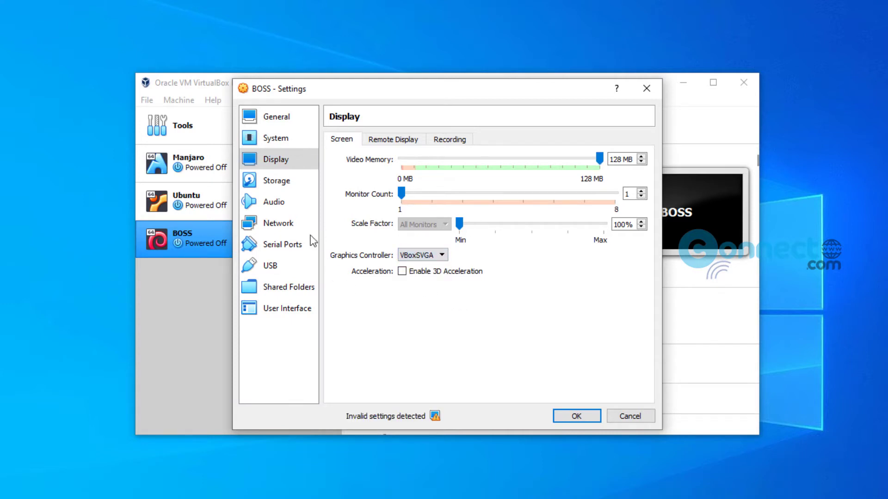
Attach boss-8.0-amd64-DVD-301019.iso to the empty optical drive in Storage and save the settings.
{"action": "left_click", "coordinate": [277, 181]}
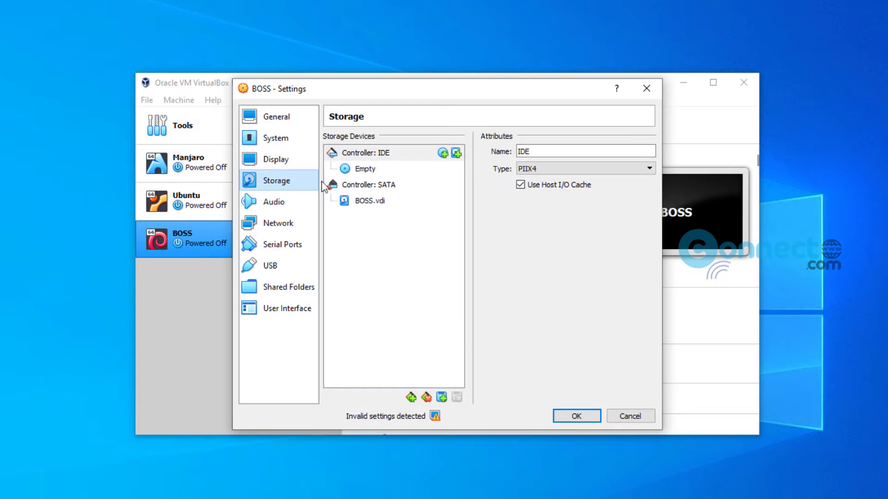
{"action": "left_click", "coordinate": [372, 176]}
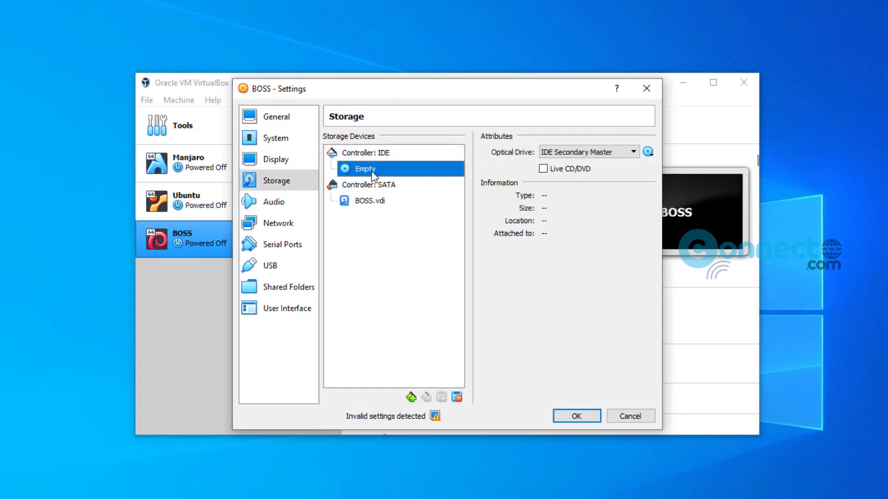
{"action": "left_click", "coordinate": [648, 153]}
{"action": "left_click", "coordinate": [715, 183]}
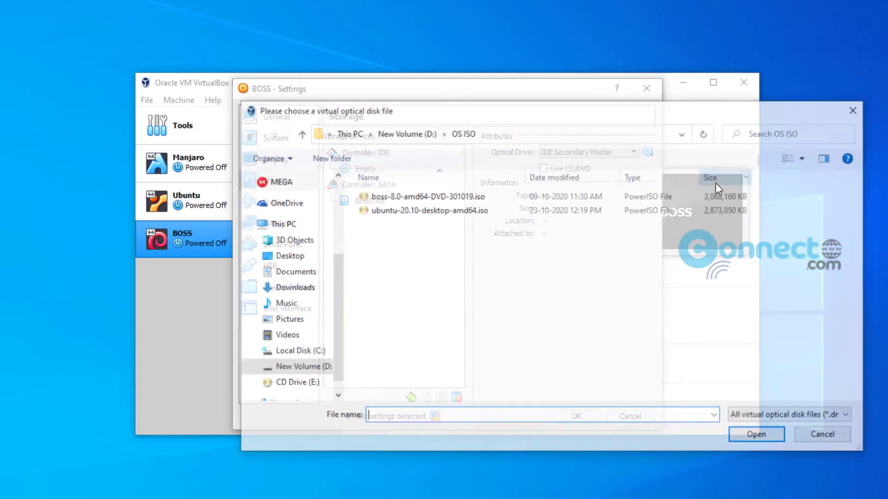
{"action": "left_click", "coordinate": [434, 196]}
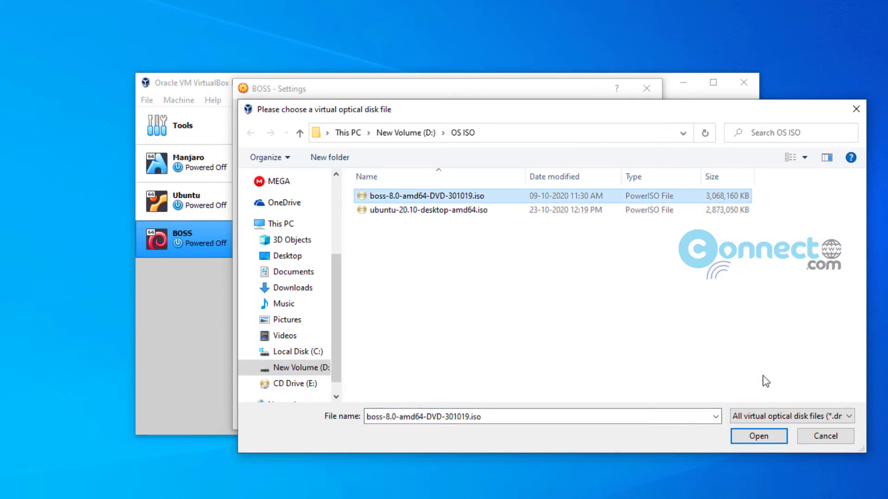
{"action": "left_click", "coordinate": [768, 437]}
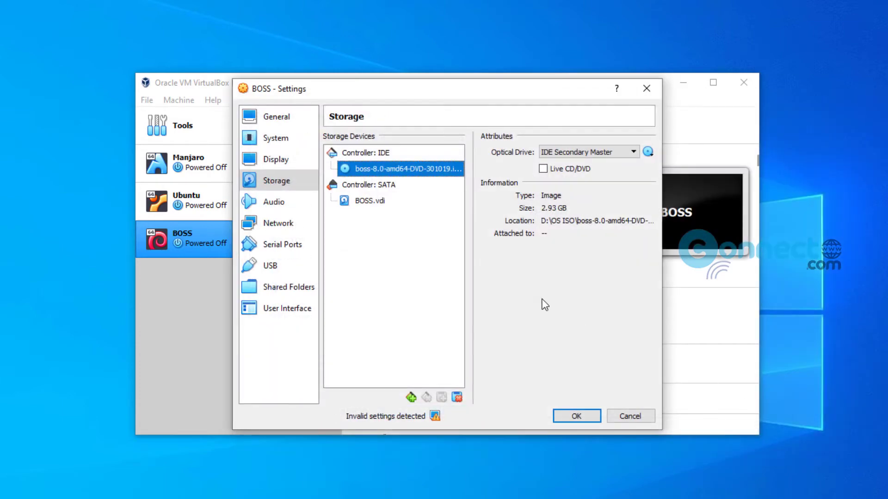
{"action": "left_click", "coordinate": [577, 416]}
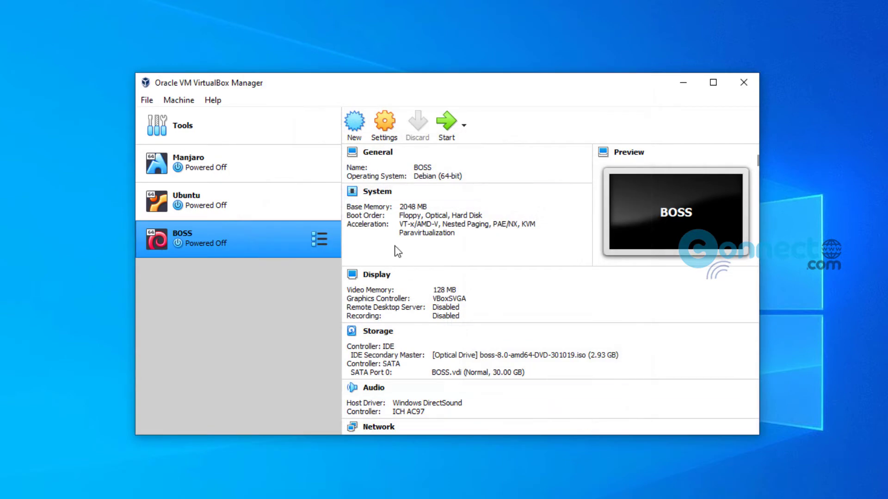
Start BOSS with boss-8.0-amd64-DVD-301019.iso chosen as the start-up disk.
{"action": "left_click", "coordinate": [448, 124]}
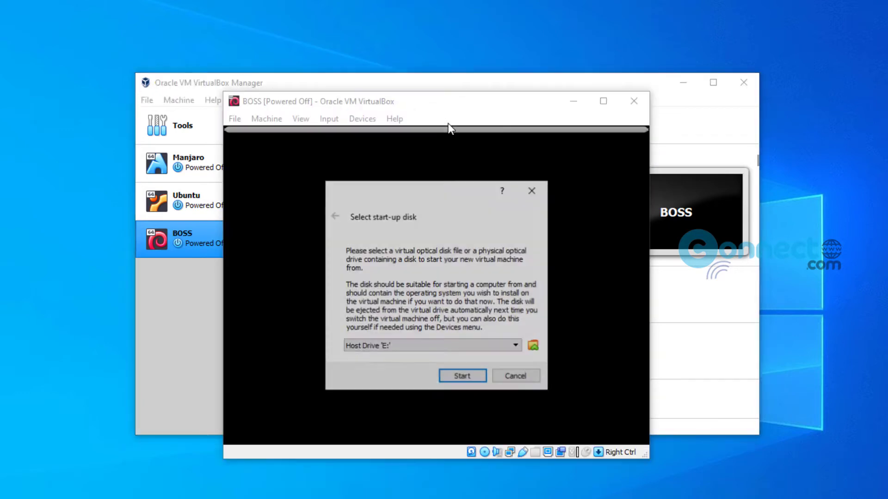
{"action": "left_click", "coordinate": [519, 345]}
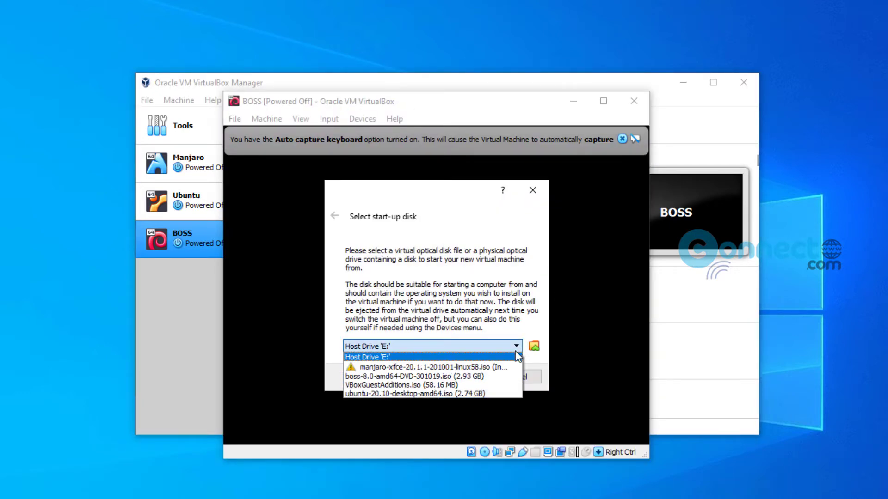
{"action": "left_click", "coordinate": [508, 376]}
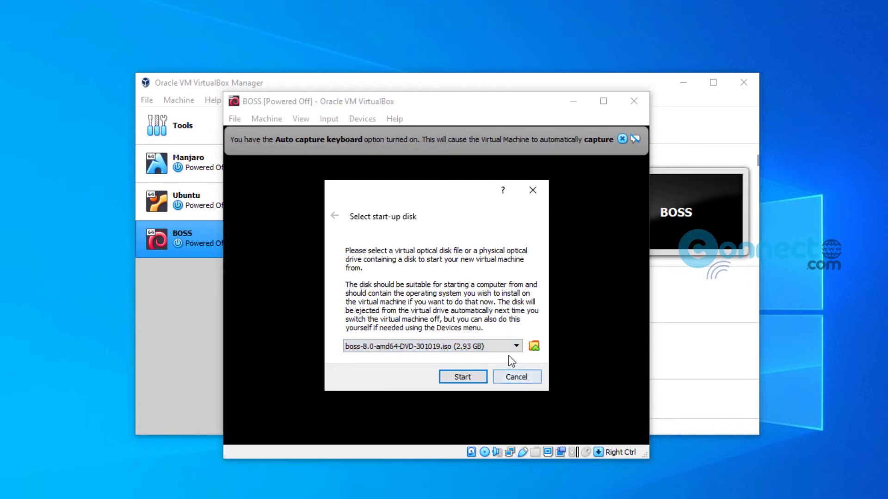
{"action": "left_click", "coordinate": [462, 377]}
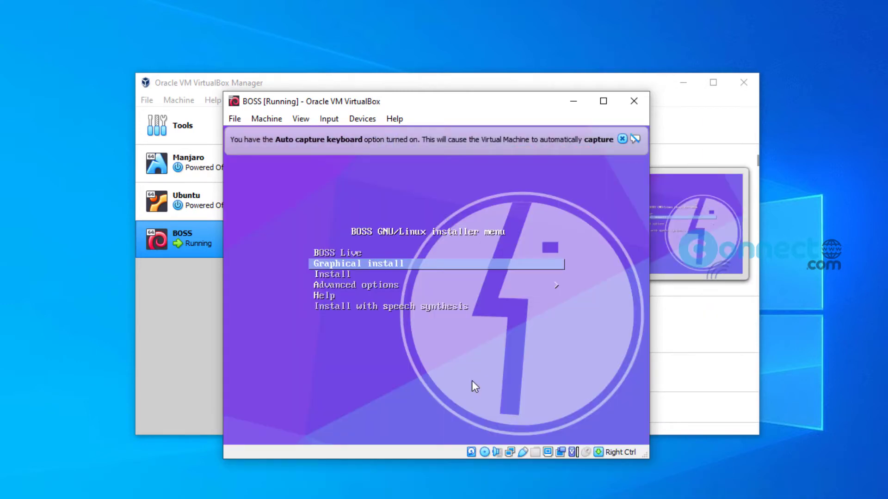
Launch the Graphical install, dismiss the mouse and keyboard notices, and move the VM window up.
{"action": "key", "text": "Return"}
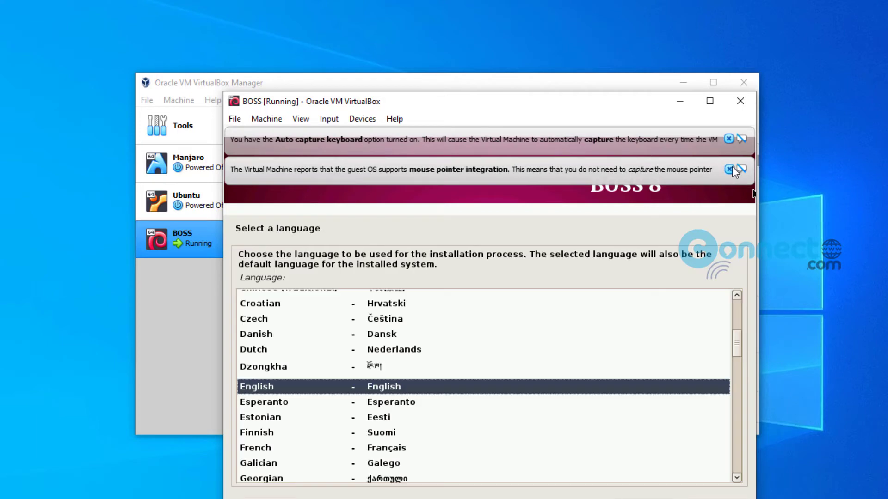
{"action": "left_click", "coordinate": [729, 168]}
{"action": "left_click", "coordinate": [729, 140]}
{"action": "left_click_drag", "start_coordinate": [589, 108], "coordinate": [597, 35]}
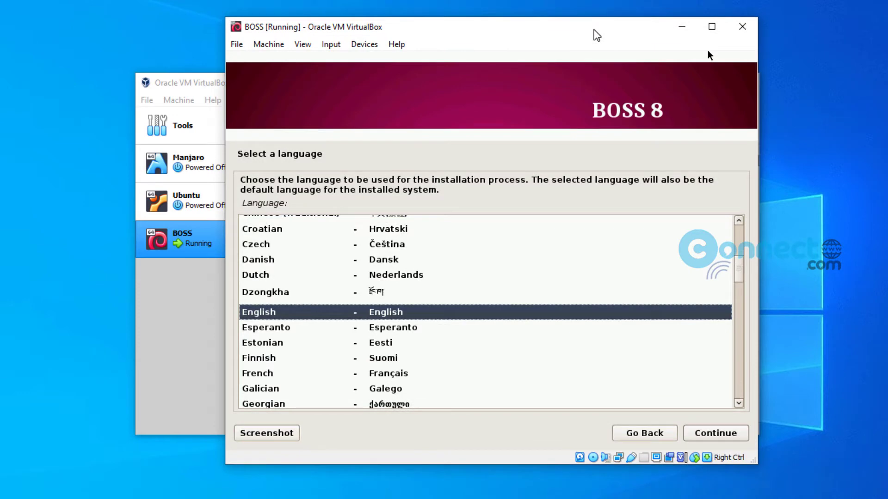
Accept English as language, India as location and the American English keymap.
{"action": "left_click", "coordinate": [739, 434]}
{"action": "left_click", "coordinate": [738, 434]}
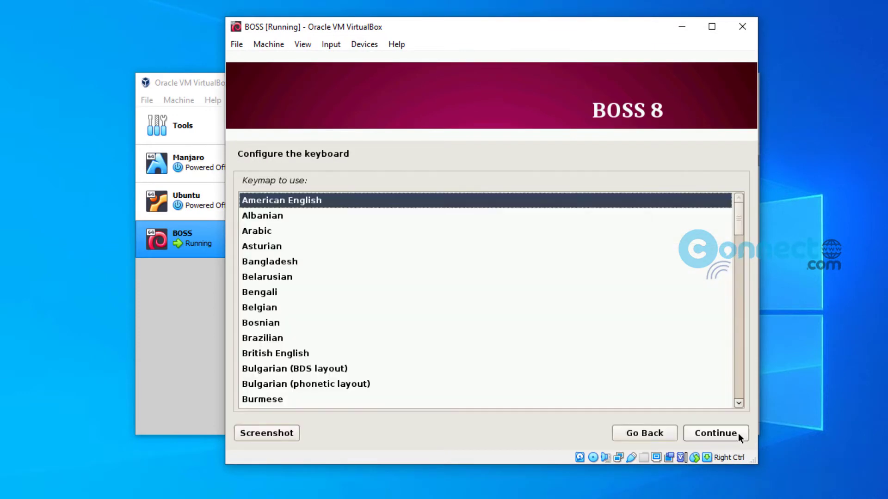
{"action": "left_click", "coordinate": [738, 433]}
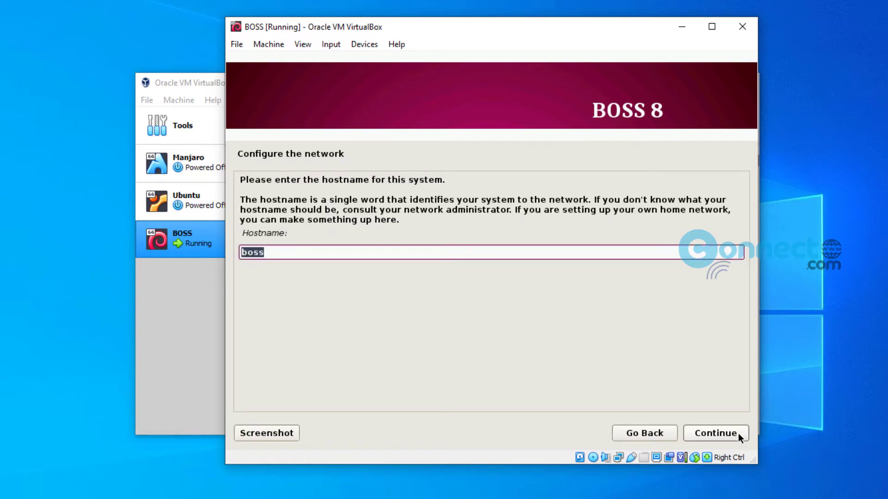
Keep hostname boss, enter the new user's full name and accept the suggested username.
{"action": "left_click", "coordinate": [738, 434]}
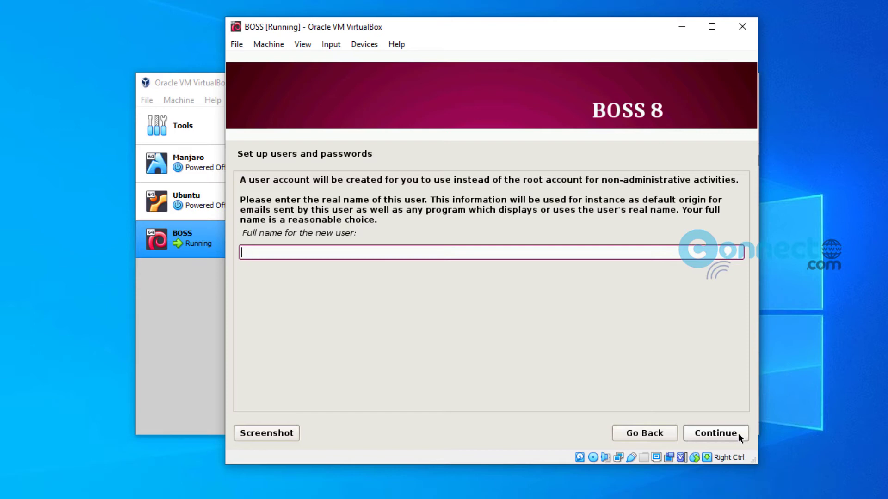
{"action": "type", "text": "Manikandan"}
{"action": "left_click", "coordinate": [738, 434]}
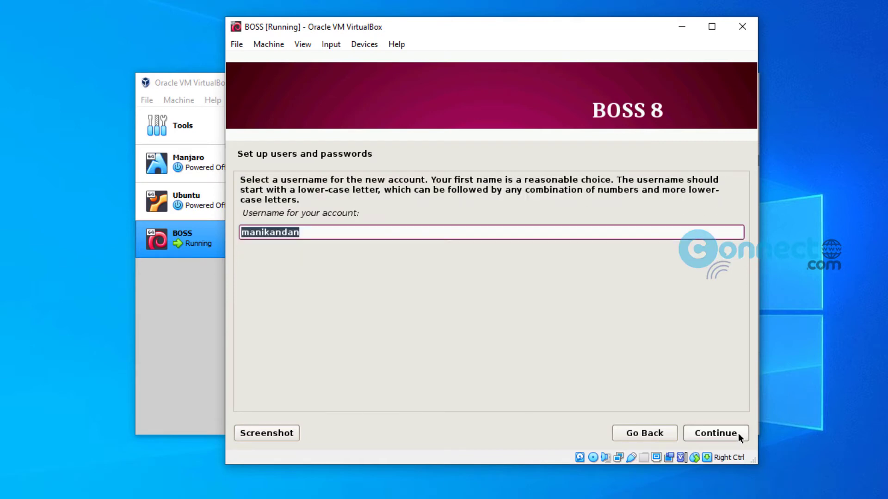
{"action": "left_click", "coordinate": [738, 433]}
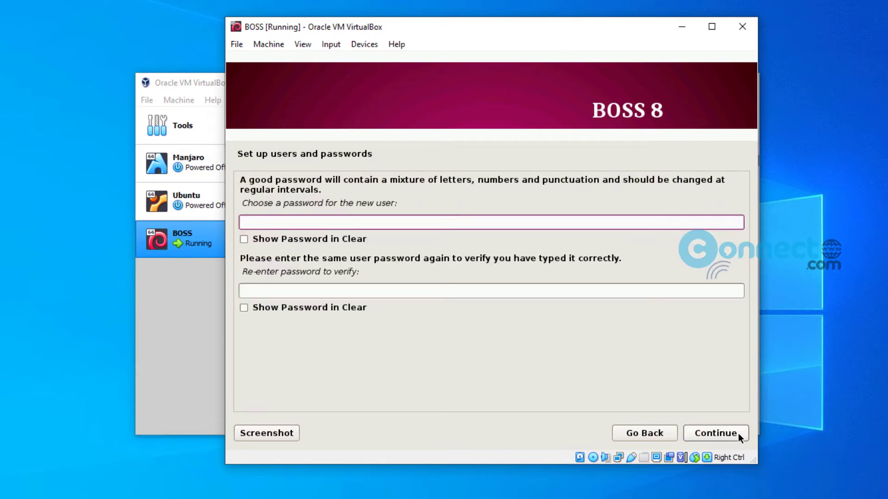
Enter the user's password twice and confirm it.
{"action": "type", "text": "********"}
{"action": "left_click", "coordinate": [320, 296]}
{"action": "type", "text": "**"}
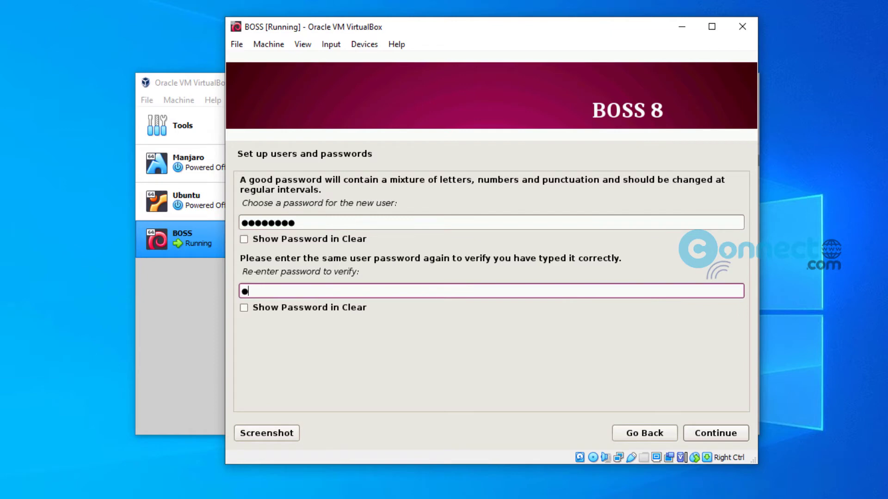
{"action": "type", "text": "******"}
{"action": "left_click", "coordinate": [744, 435]}
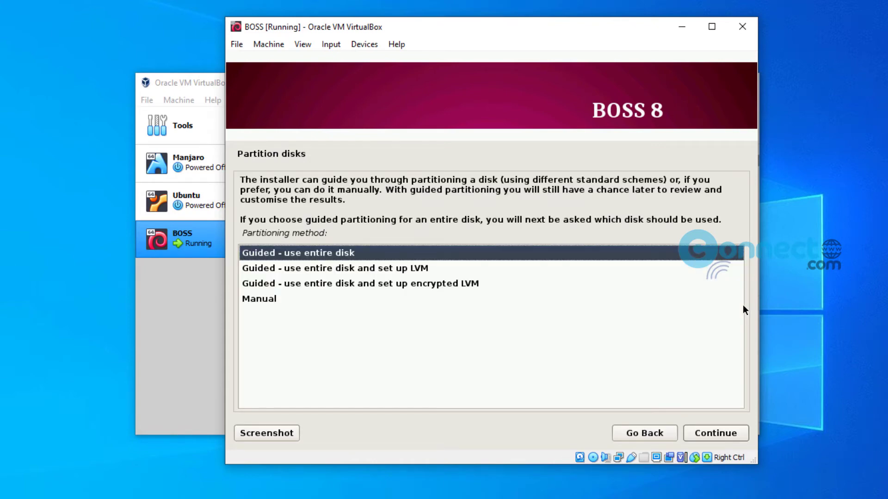
Guided-partition the entire 32.2 GB disk with all files in one partition and write the changes.
{"action": "left_click", "coordinate": [729, 437]}
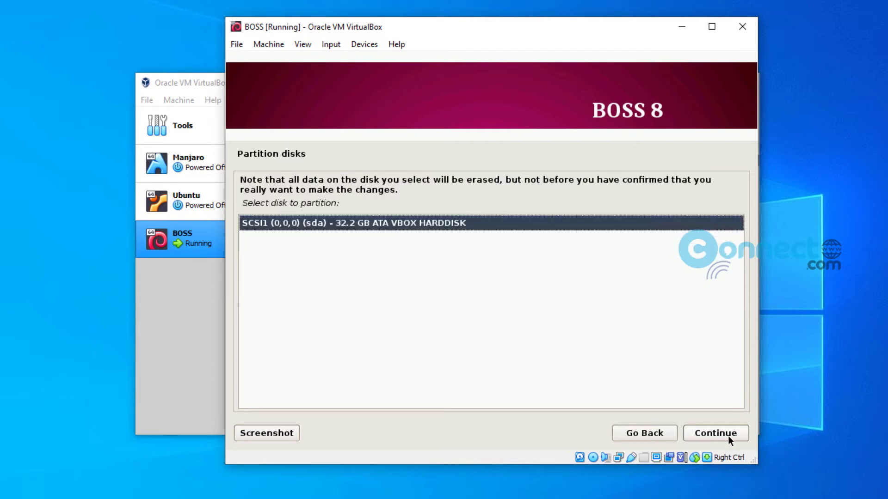
{"action": "left_click", "coordinate": [728, 436]}
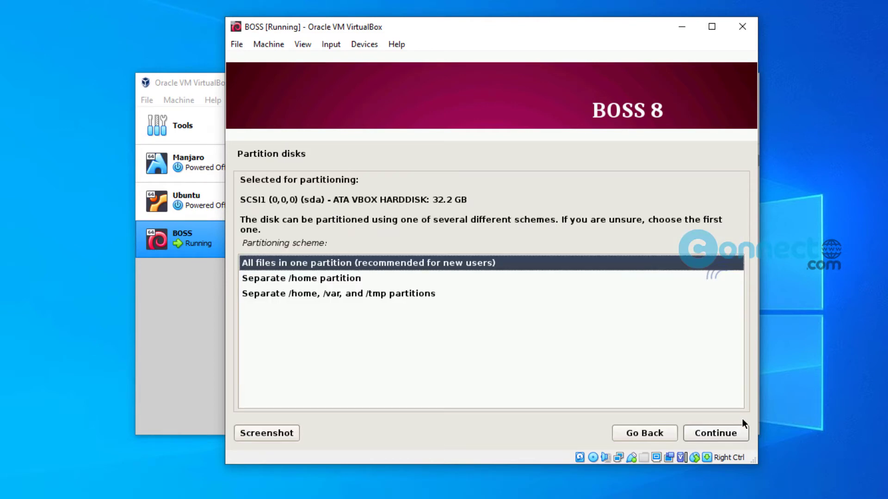
{"action": "left_click", "coordinate": [739, 435]}
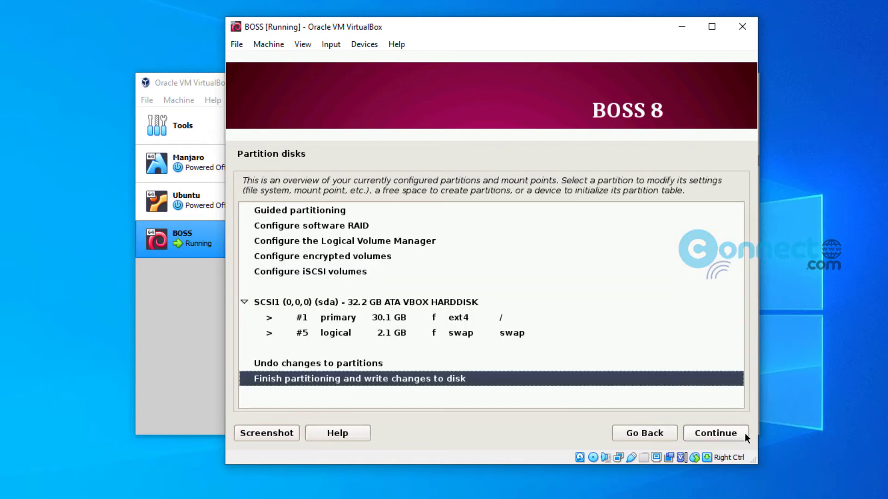
{"action": "left_click", "coordinate": [745, 433]}
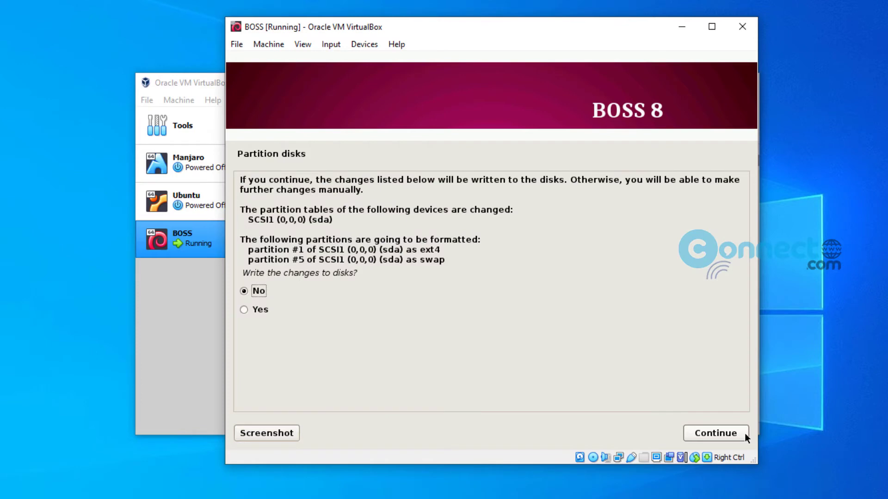
{"action": "left_click", "coordinate": [244, 309]}
{"action": "left_click", "coordinate": [736, 432]}
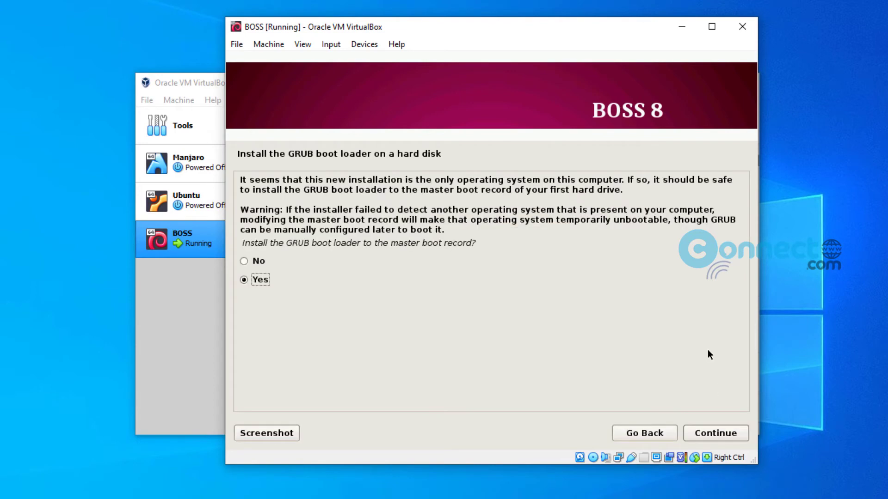
Install GRUB to the master boot record on /dev/sda.
{"action": "left_click", "coordinate": [715, 437]}
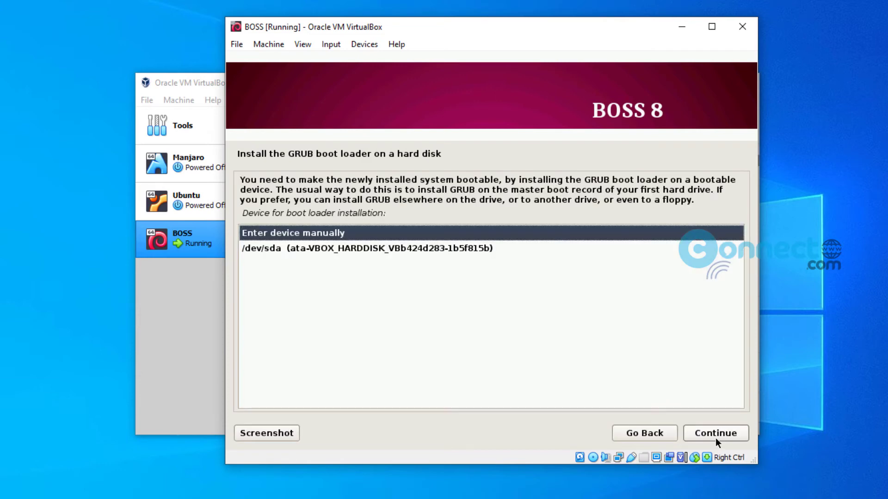
{"action": "left_click", "coordinate": [434, 249]}
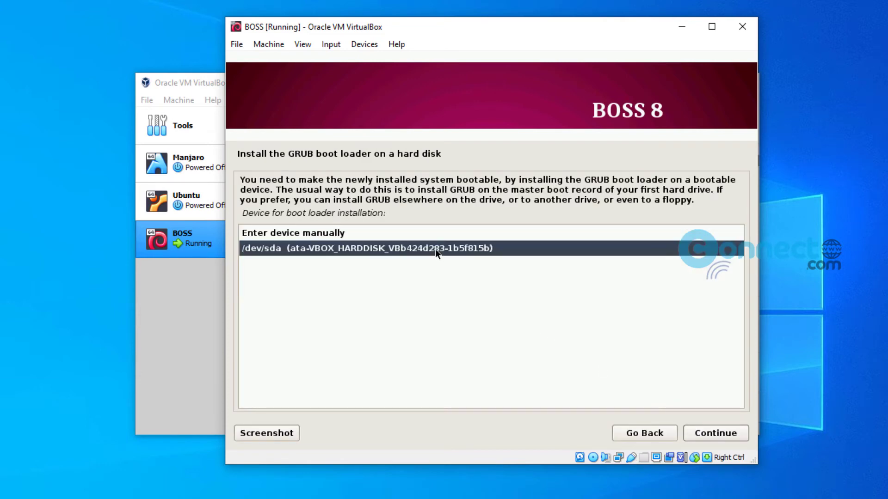
{"action": "left_click", "coordinate": [705, 438]}
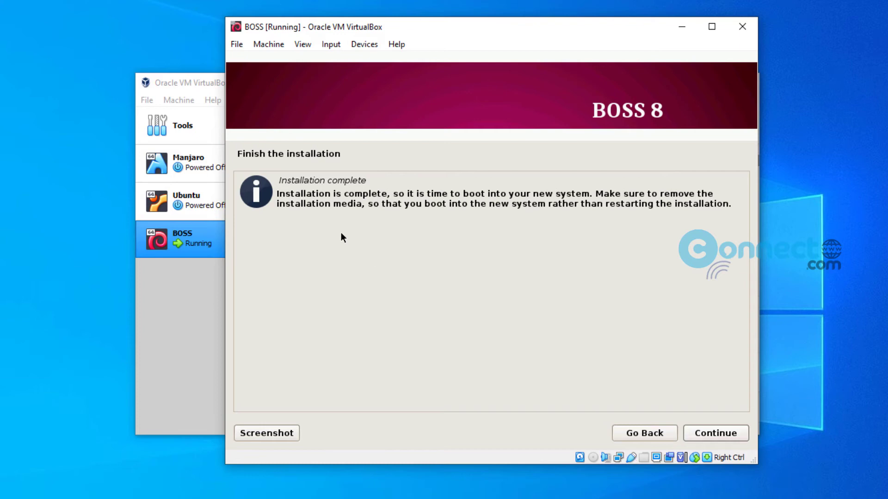
Remove the installer disc from the VM's virtual optical drive and finish the installation to reboot.
{"action": "left_click", "coordinate": [199, 85]}
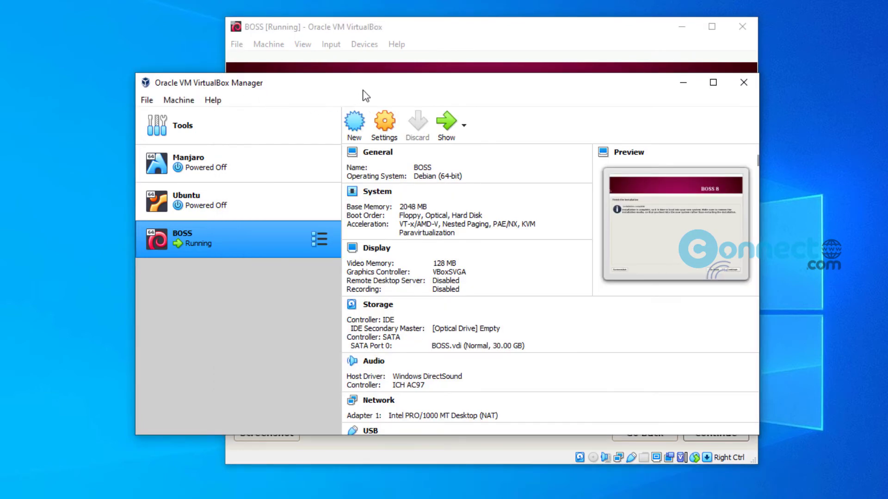
{"action": "left_click", "coordinate": [590, 34]}
{"action": "left_click", "coordinate": [363, 46]}
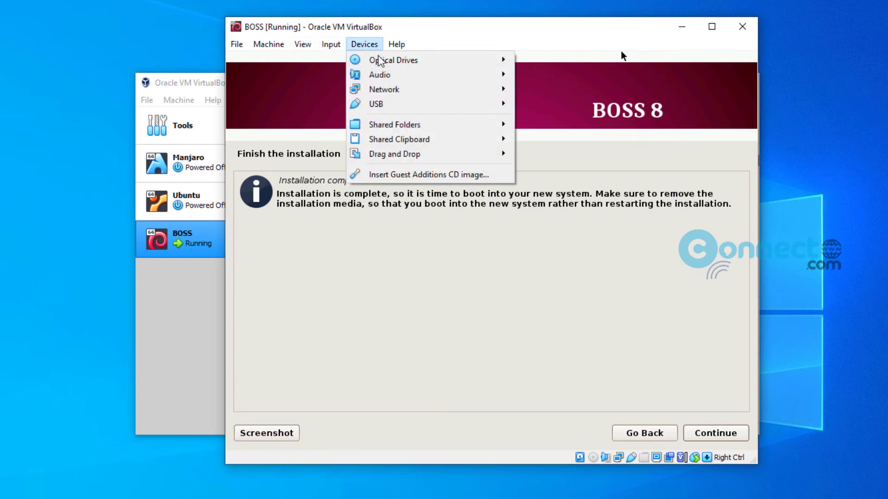
{"action": "mouse_move", "coordinate": [404, 60]}
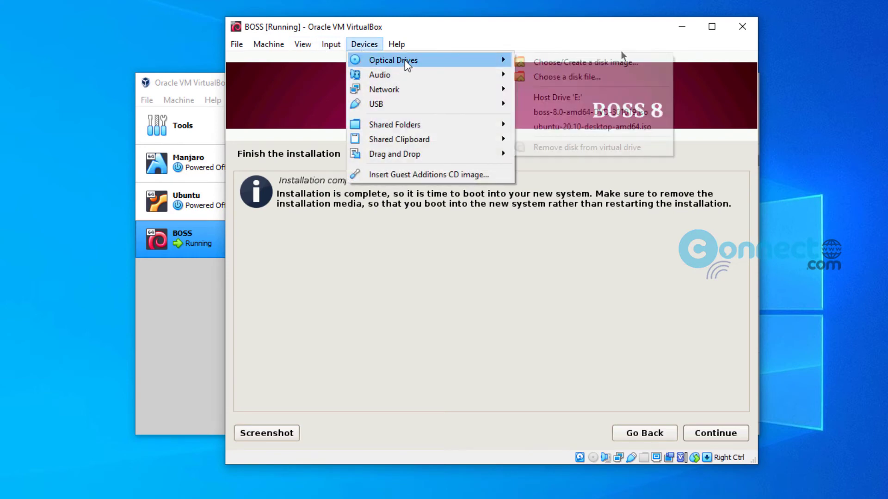
{"action": "left_click", "coordinate": [586, 148]}
{"action": "left_click", "coordinate": [710, 436]}
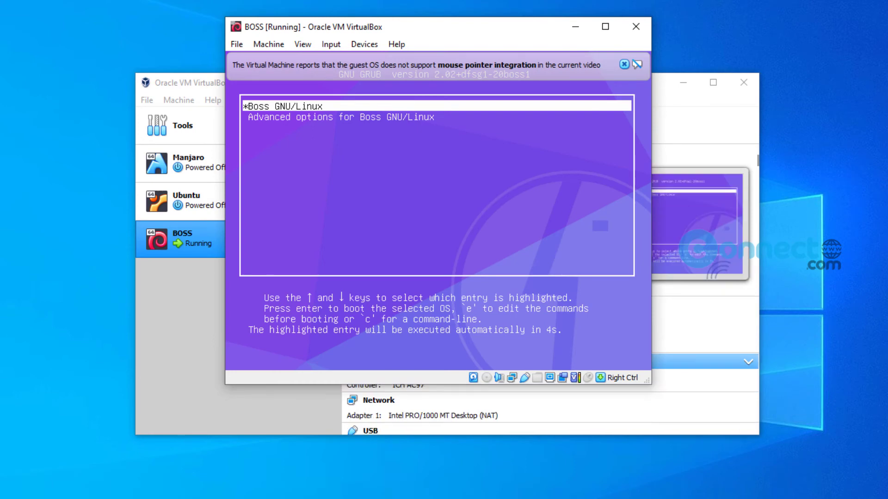
Boot Boss GNU/Linux from the boot menu and close both mouse pointer integration notices.
{"action": "key", "text": "Return"}
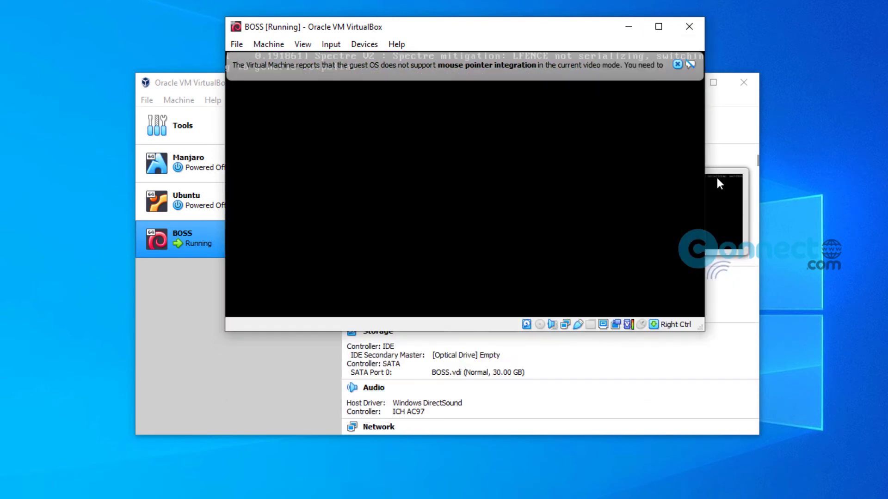
{"action": "left_click", "coordinate": [677, 65]}
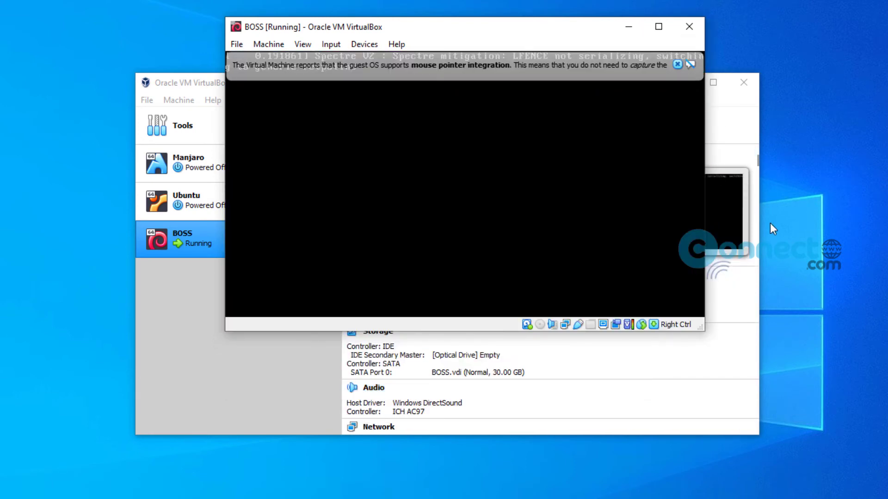
{"action": "left_click", "coordinate": [677, 64]}
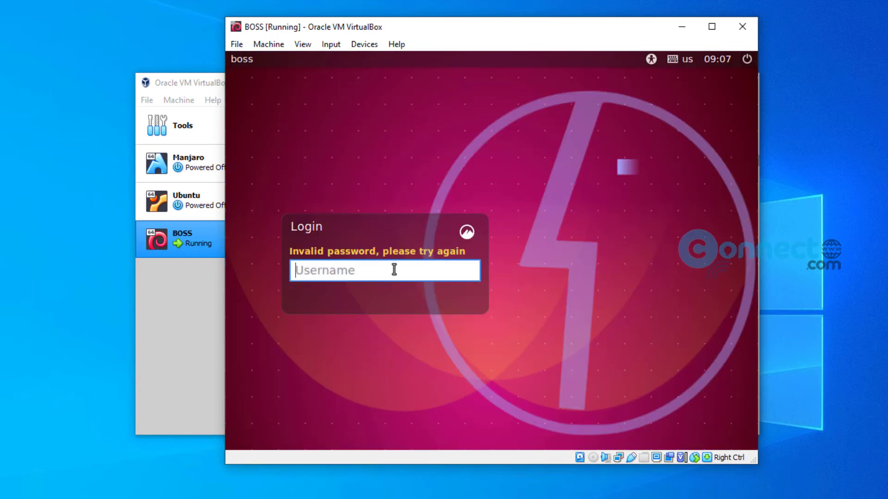
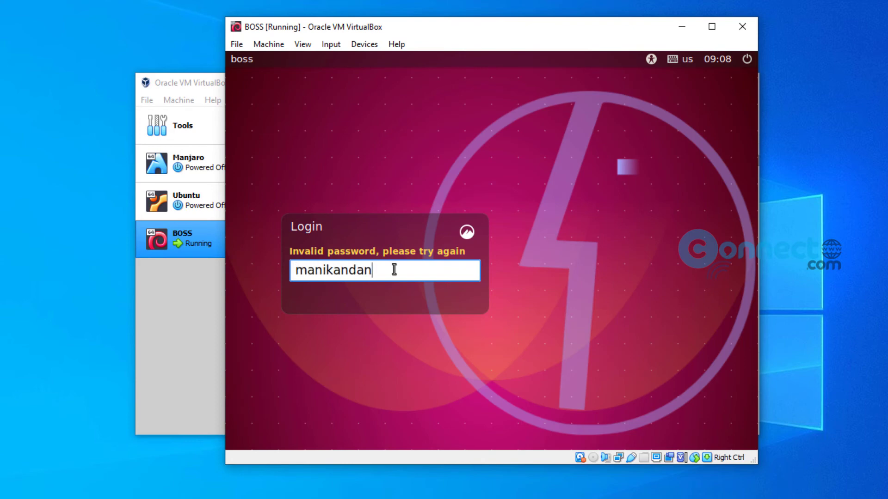
Sign in at the BOSS login screen with the account's username and password.
{"action": "key", "text": "Return"}
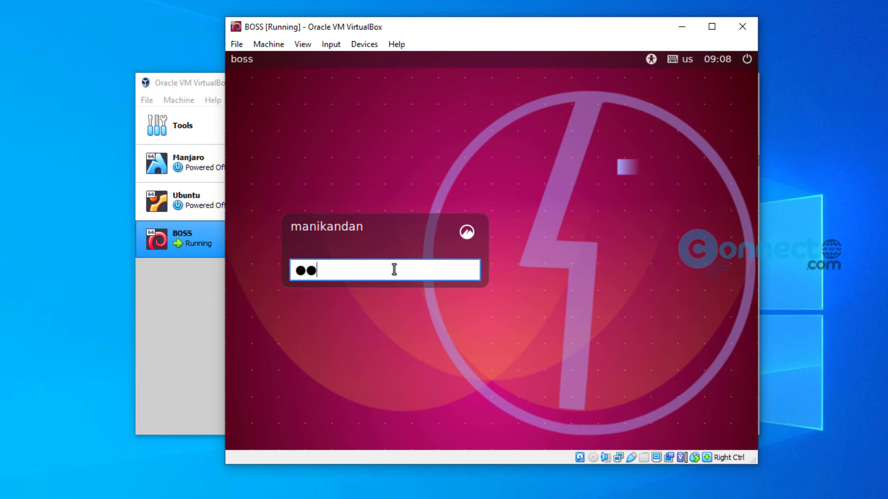
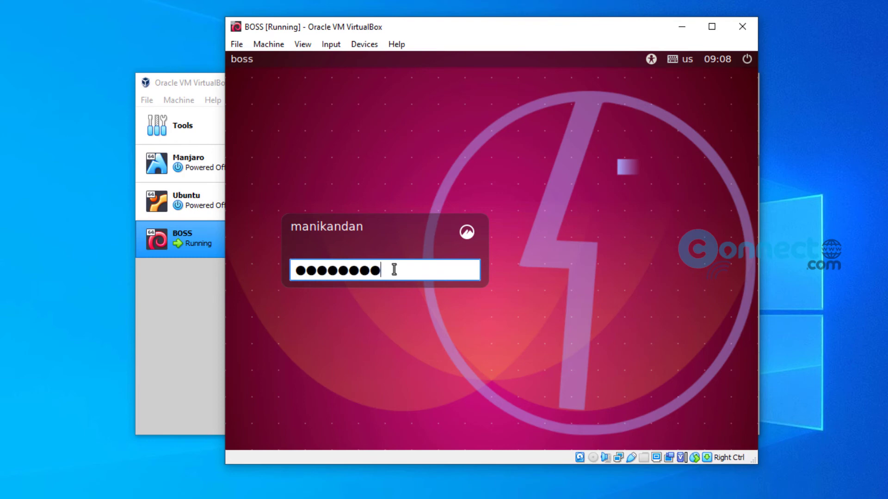
{"action": "key", "text": "Return"}
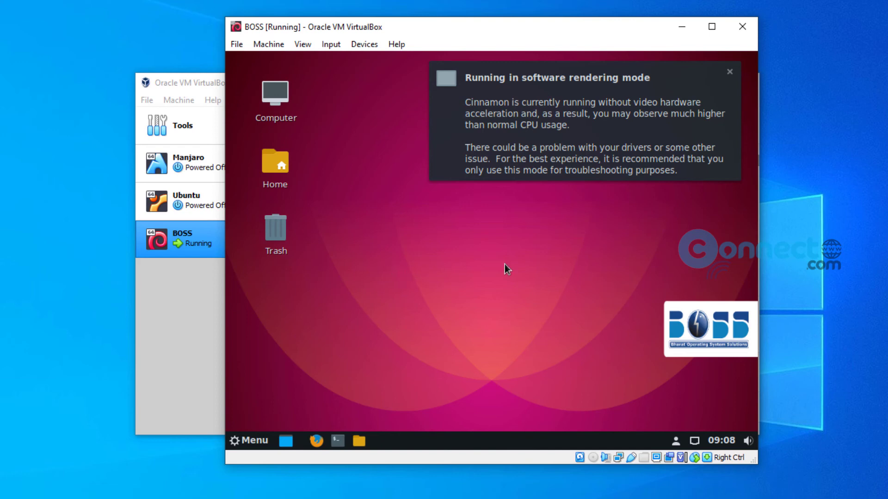
Close the software rendering notice and switch the BOSS machine to full-screen mode.
{"action": "left_click", "coordinate": [732, 72]}
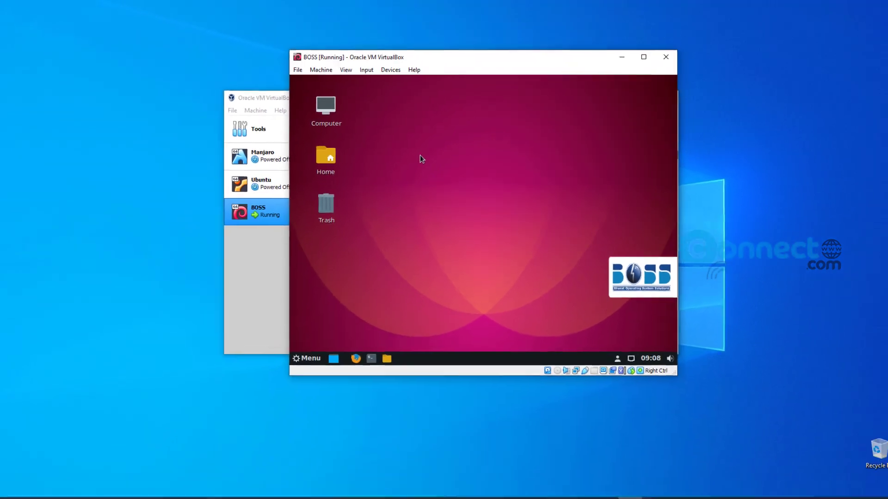
{"action": "left_click", "coordinate": [352, 74]}
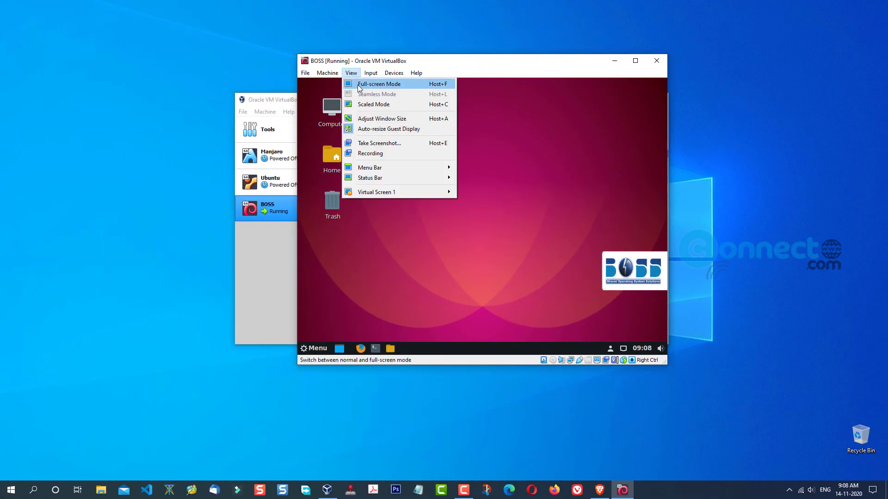
{"action": "left_click", "coordinate": [362, 85]}
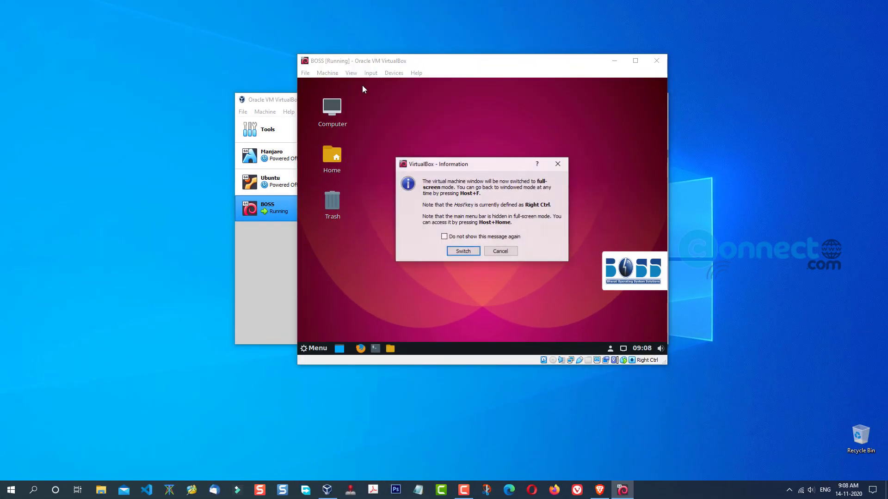
{"action": "left_click", "coordinate": [478, 253]}
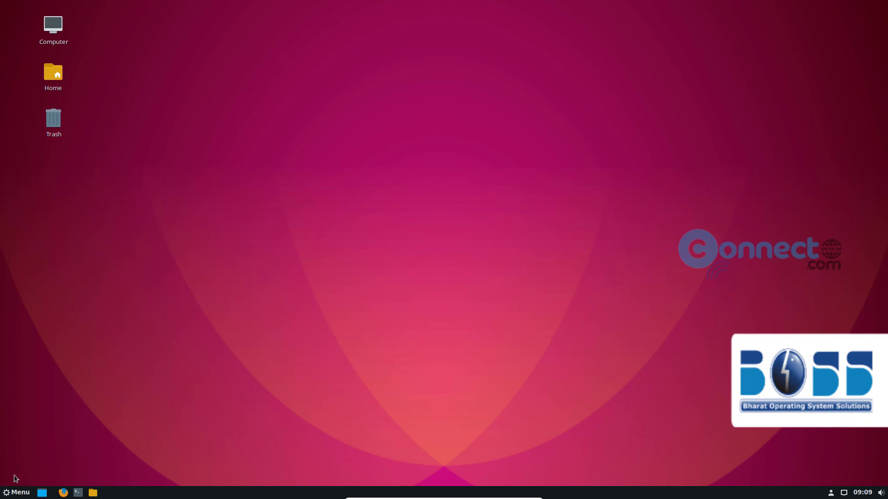
{"action": "left_click", "coordinate": [16, 493]}
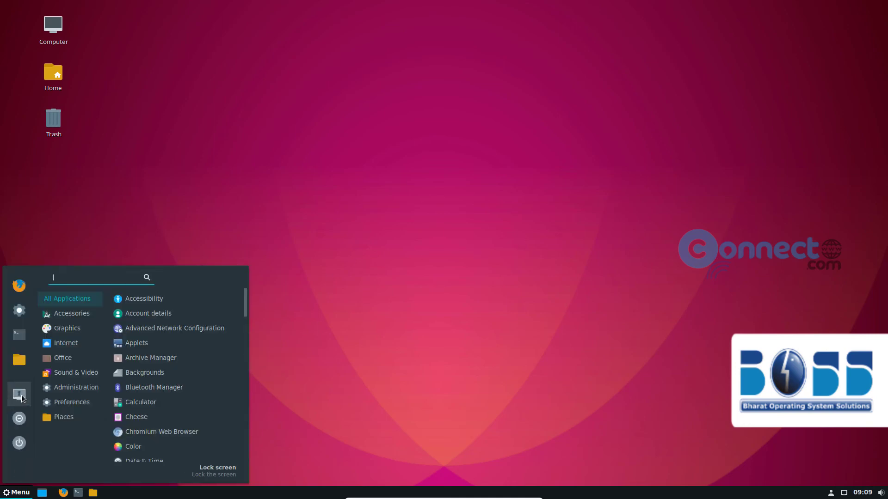
{"action": "left_click", "coordinate": [22, 363]}
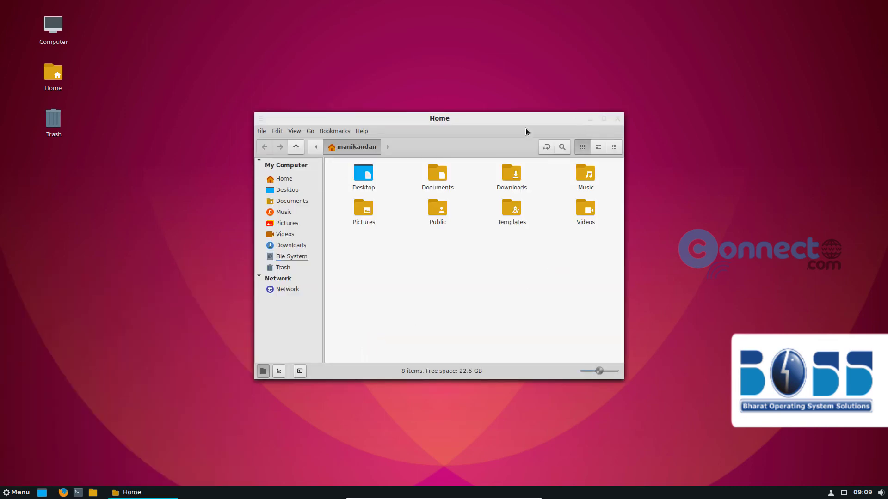
{"action": "left_click", "coordinate": [286, 180]}
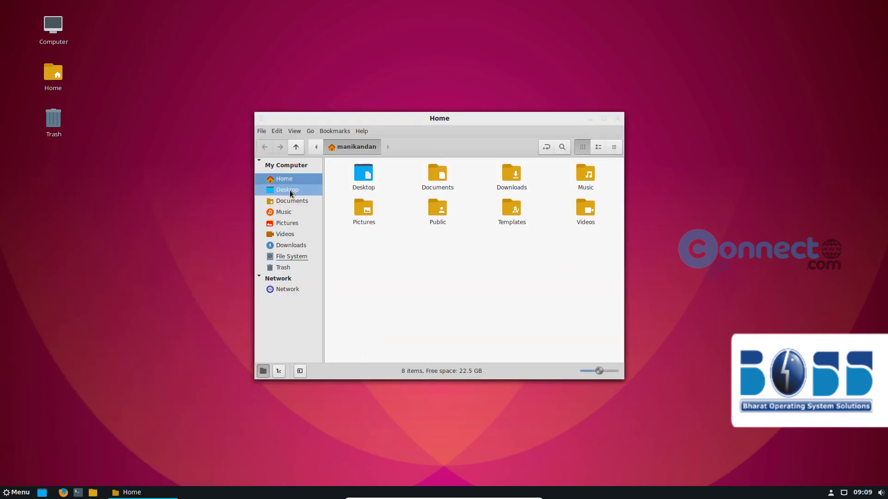
{"action": "left_click", "coordinate": [289, 191]}
{"action": "left_click", "coordinate": [288, 201]}
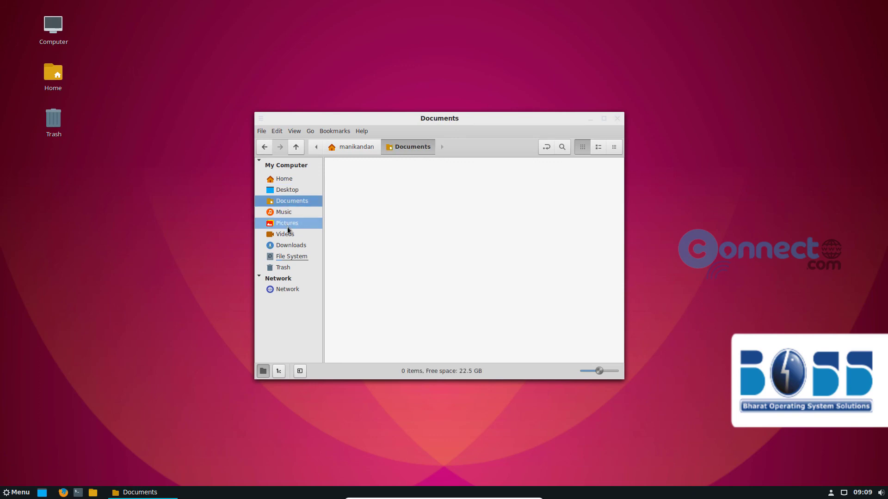
{"action": "left_click", "coordinate": [293, 246]}
{"action": "left_click", "coordinate": [295, 255]}
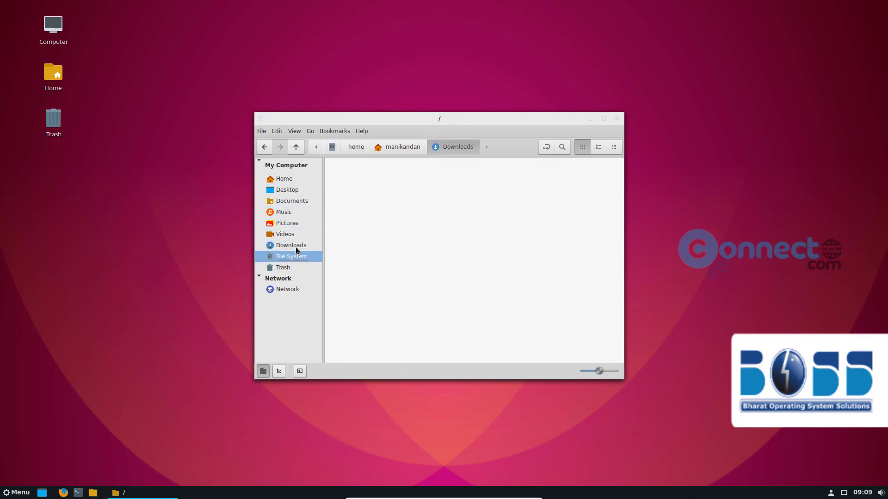
{"action": "left_click", "coordinate": [286, 181]}
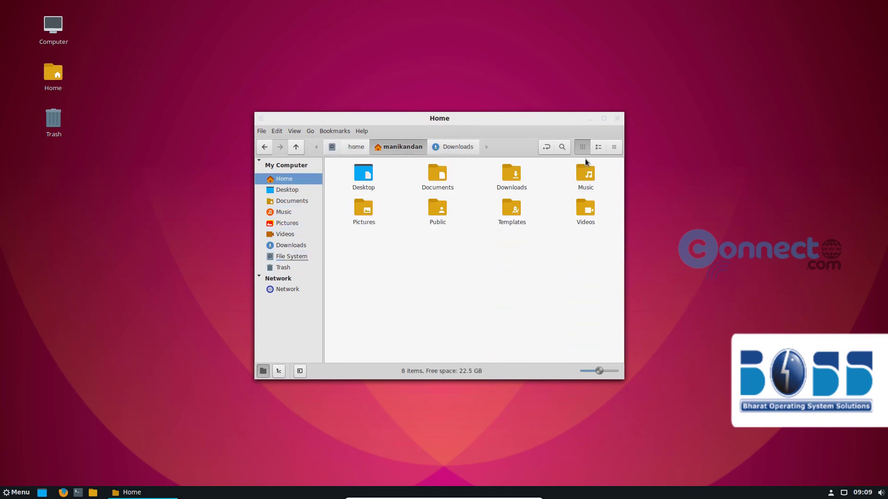
{"action": "left_click", "coordinate": [618, 118]}
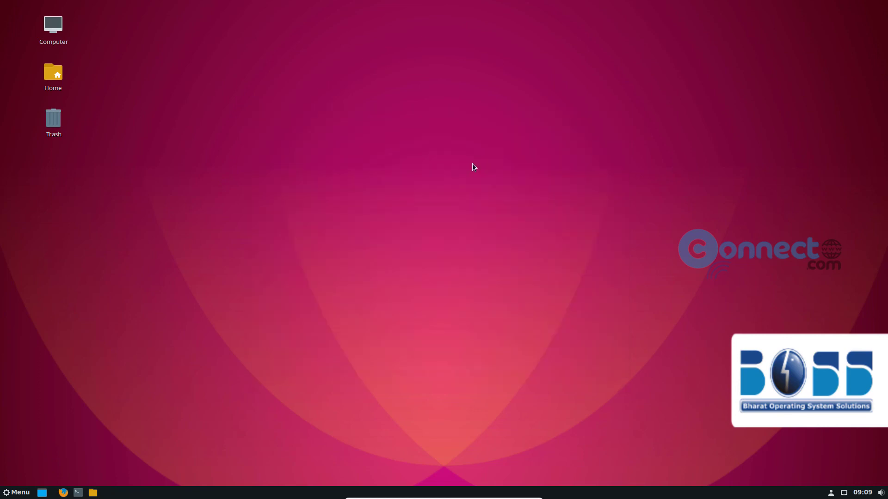
{"action": "left_click", "coordinate": [8, 491]}
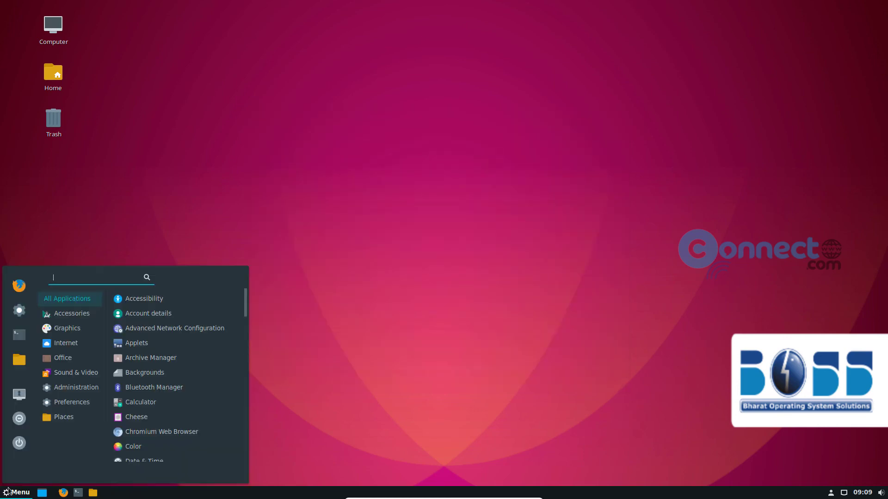
{"action": "left_click", "coordinate": [22, 335]}
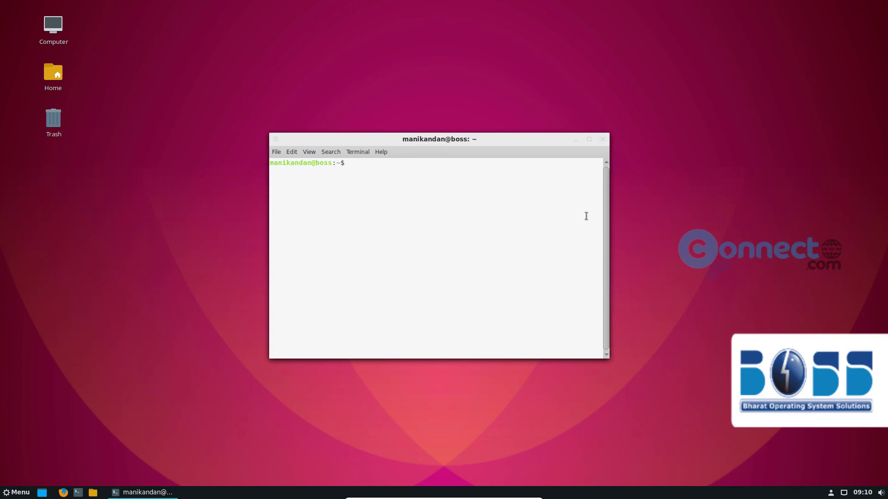
{"action": "left_click", "coordinate": [603, 140]}
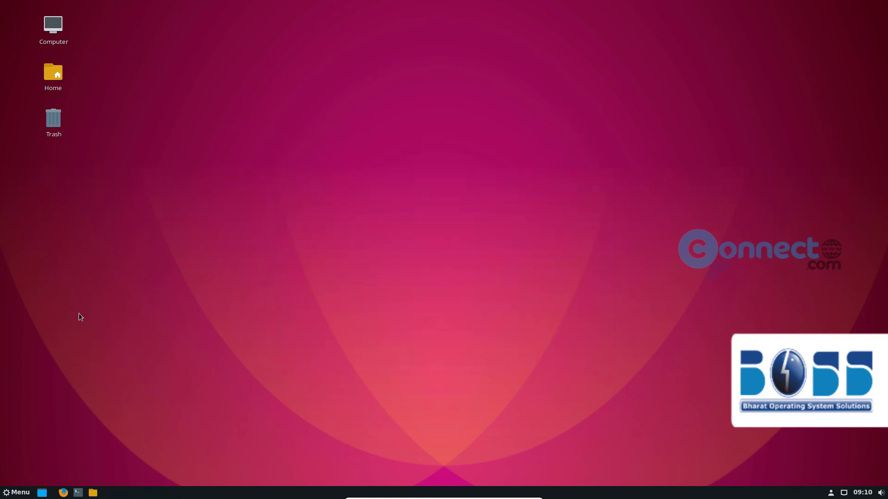
{"action": "left_click", "coordinate": [15, 494]}
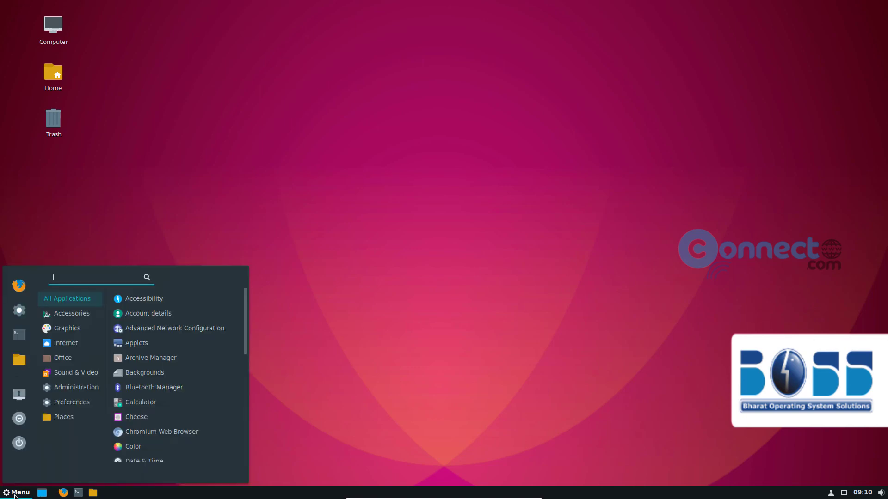
{"action": "left_click", "coordinate": [19, 310]}
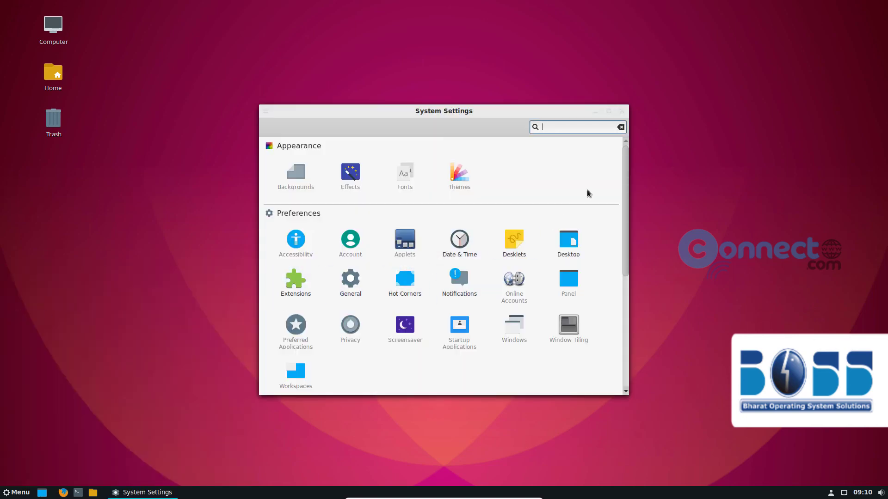
{"action": "scroll", "coordinate": [604, 182], "scroll_direction": "down", "scroll_amount": 5}
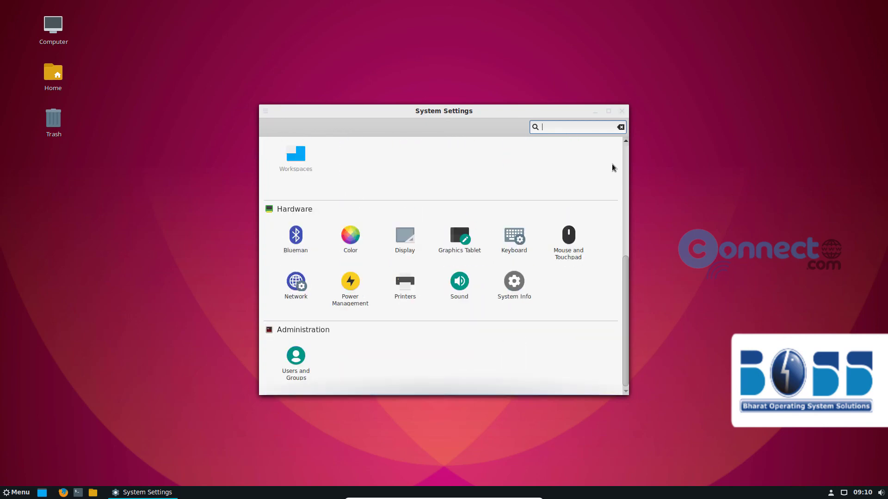
{"action": "left_click", "coordinate": [623, 111]}
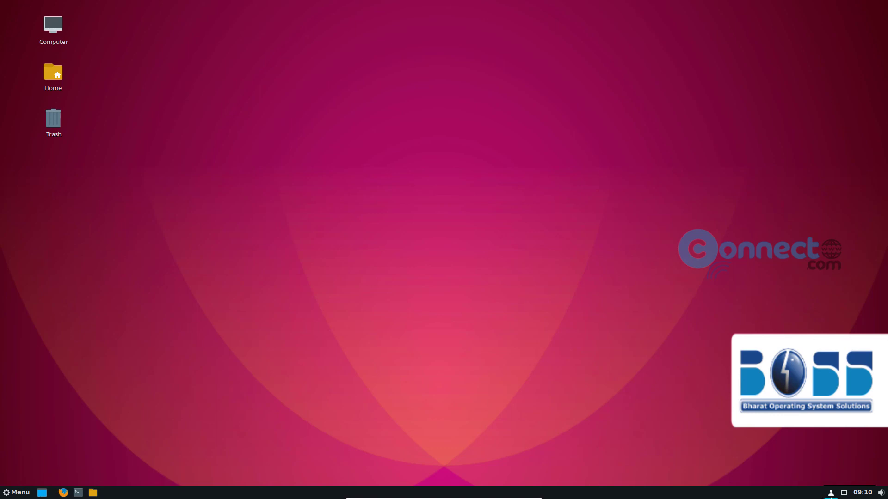
{"action": "left_click", "coordinate": [831, 493]}
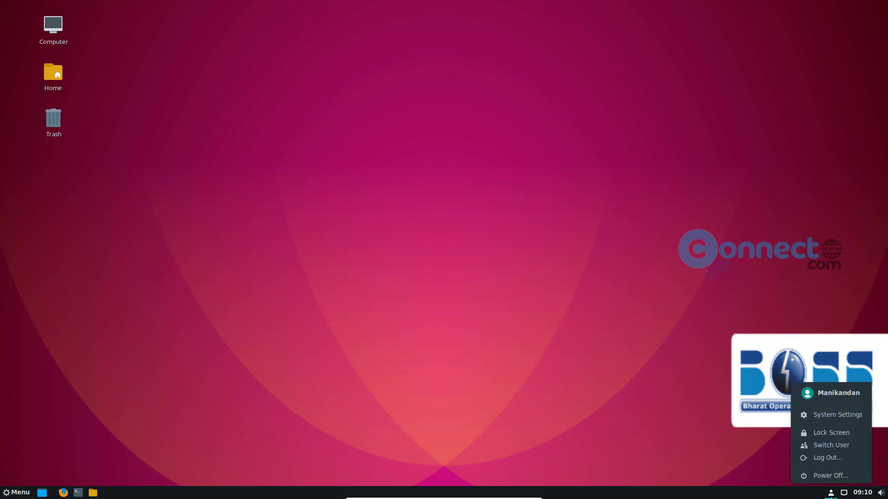
{"action": "left_click", "coordinate": [830, 494]}
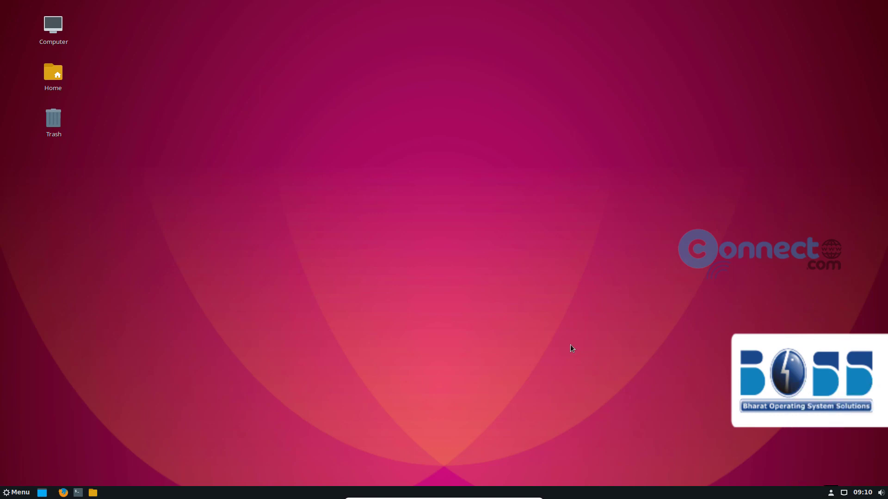